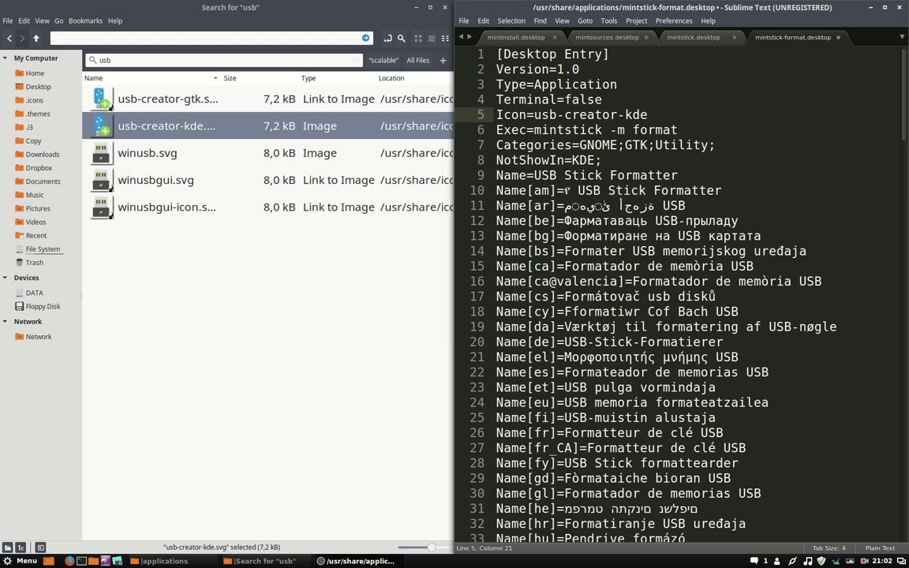
Save the icon change in mintstick-format.desktop, authorizing it with the account password, and close the editor
{"action": "key", "text": "ctrl+s"}
{"action": "type", "text": "****"}
{"action": "left_click", "coordinate": [510, 325]}
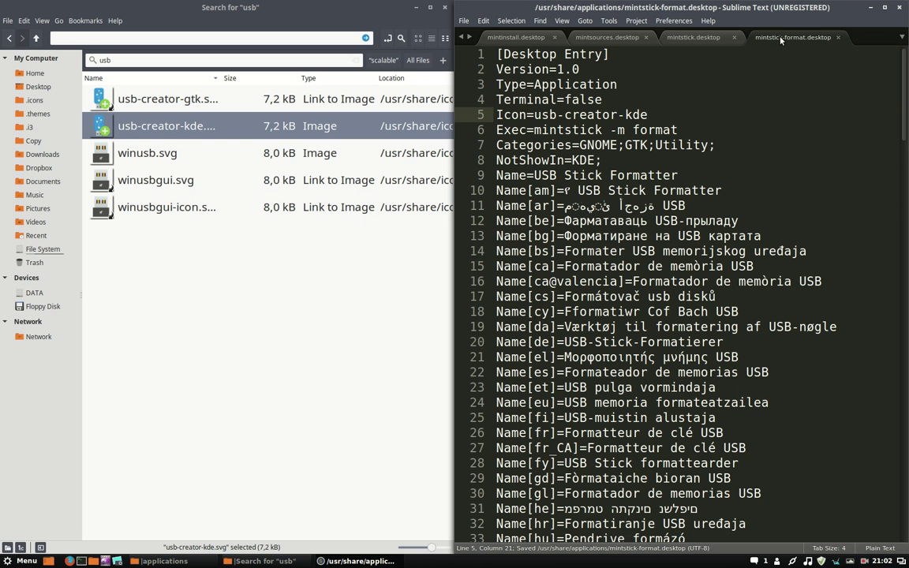
{"action": "left_click", "coordinate": [898, 8]}
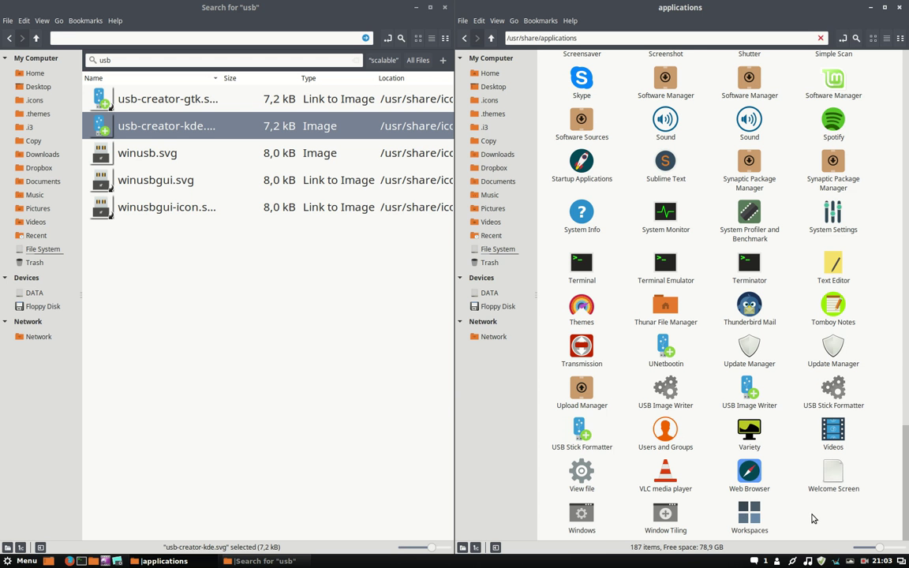
Find the Kazam launcher in /usr/share/applications and select it
{"action": "scroll", "coordinate": [602, 491], "scroll_direction": "up", "scroll_amount": 9}
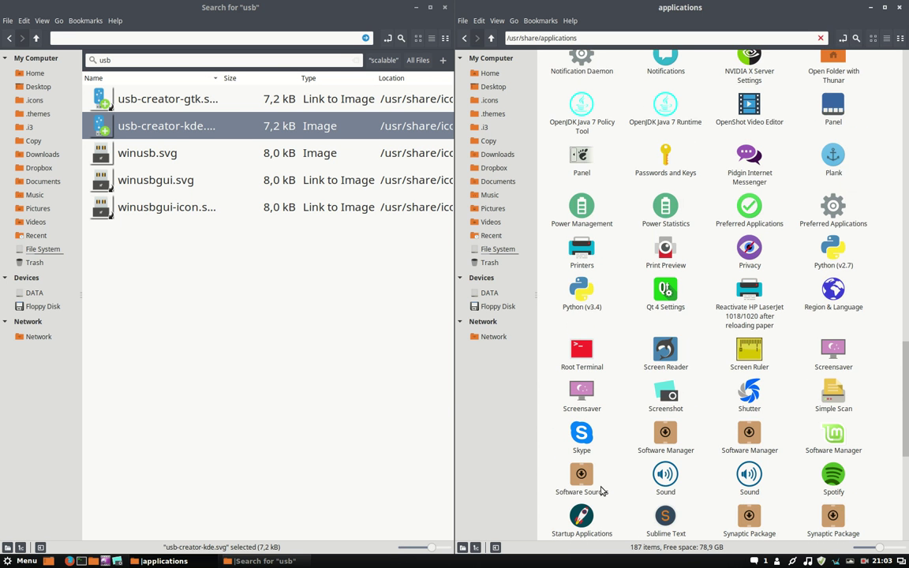
{"action": "scroll", "coordinate": [601, 491], "scroll_direction": "up", "scroll_amount": 8}
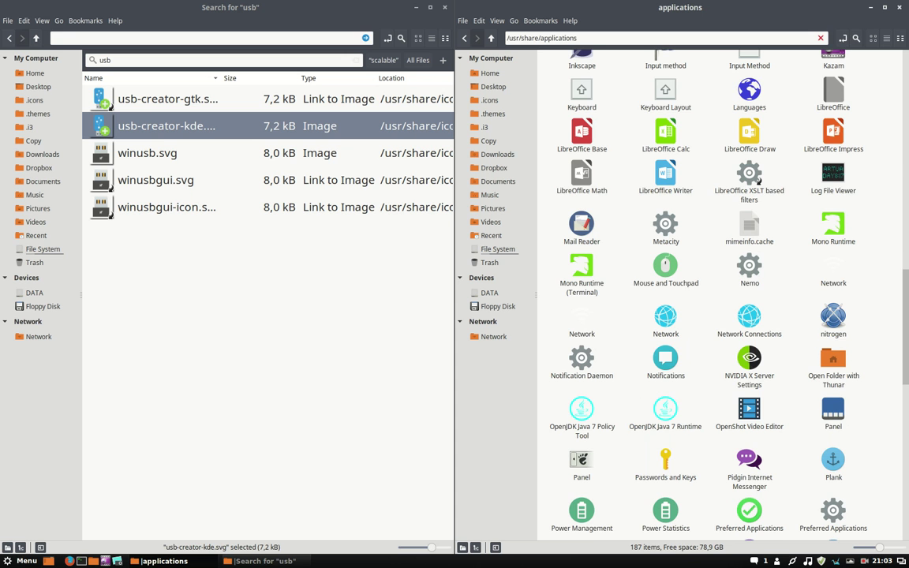
{"action": "scroll", "coordinate": [561, 360], "scroll_direction": "up", "scroll_amount": 1}
{"action": "left_click", "coordinate": [830, 105]}
{"action": "scroll", "coordinate": [830, 104], "scroll_direction": "up", "scroll_amount": 3}
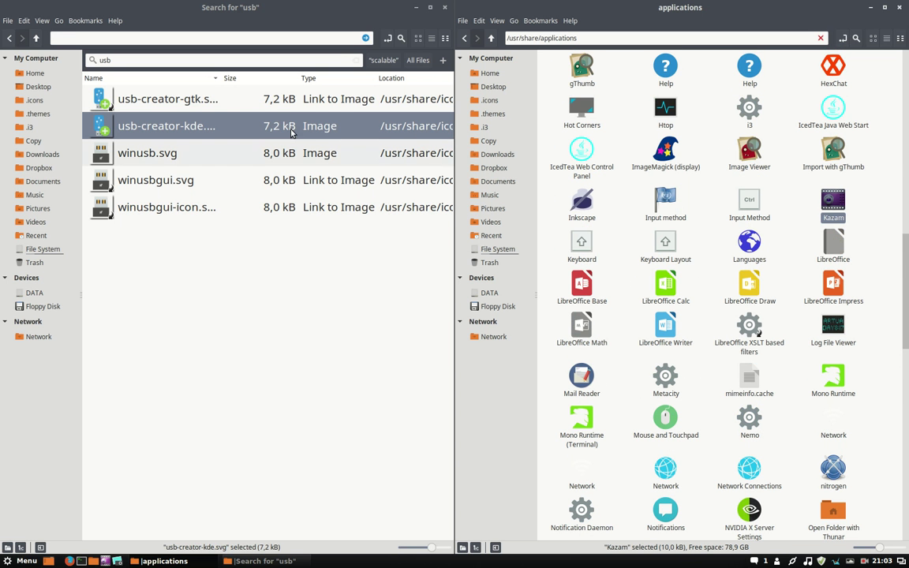
Search the scalable icons folder for "kazam", broaden the search to "ka" and enlarge the results
{"action": "left_click", "coordinate": [142, 61]}
{"action": "type", "text": "kae"}
{"action": "type", "text": "am"}
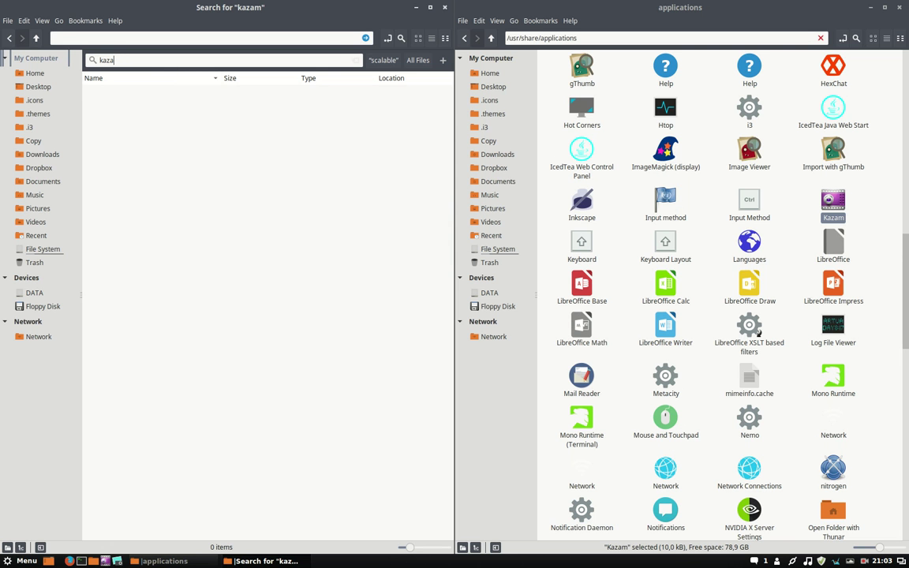
{"action": "key", "text": "BackSpace"}
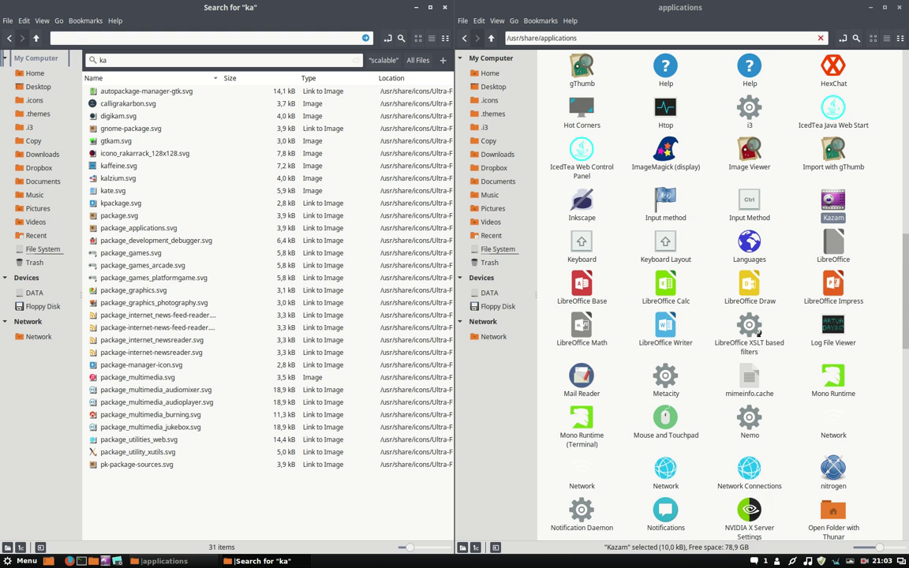
{"action": "left_click", "coordinate": [427, 548]}
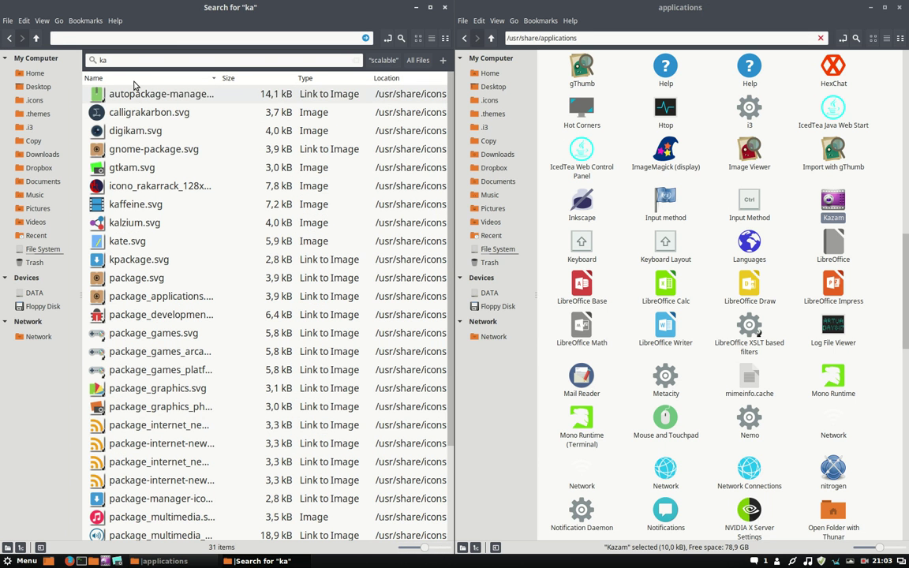
Search the scalable icons folder for "kam", enlarge the results and select digikam.svg
{"action": "left_click", "coordinate": [91, 60]}
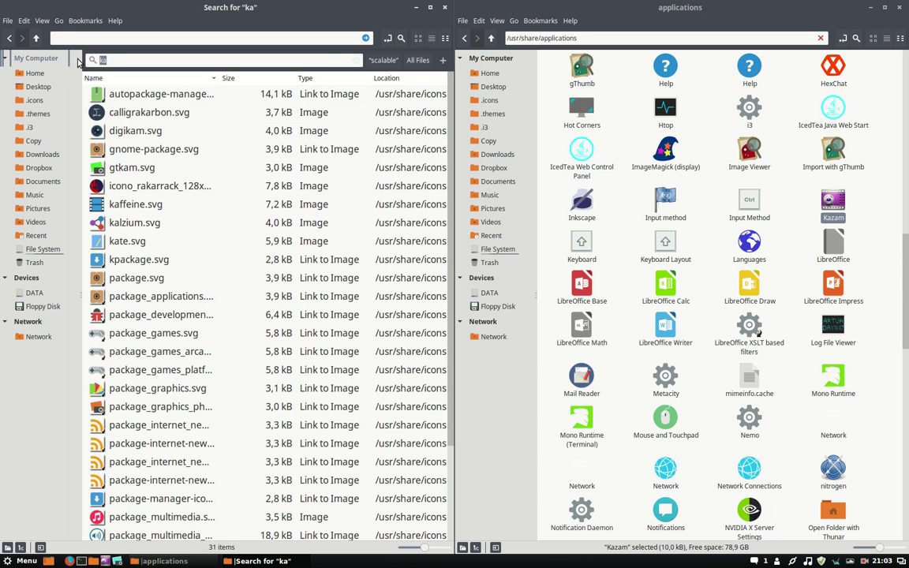
{"action": "key", "text": "Return"}
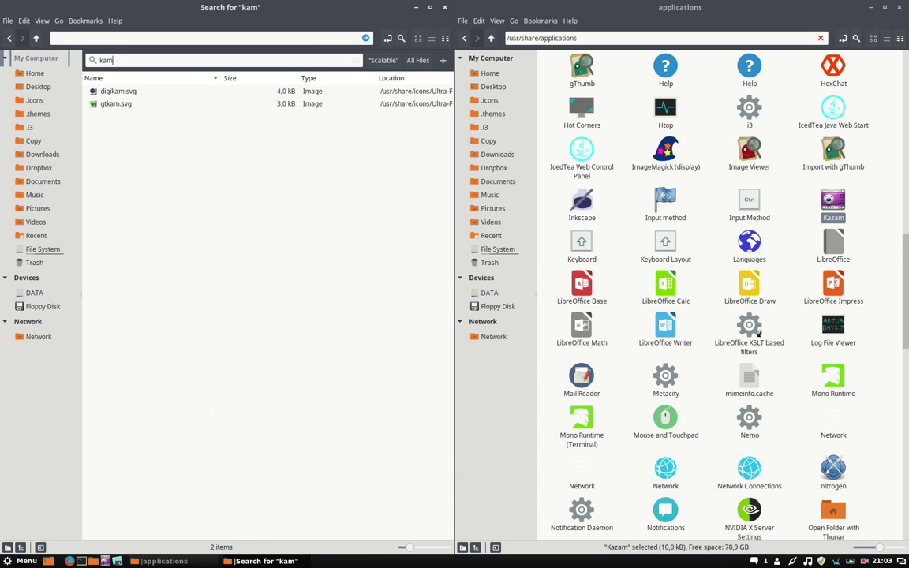
{"action": "left_click_drag", "start_coordinate": [426, 550], "coordinate": [438, 550]}
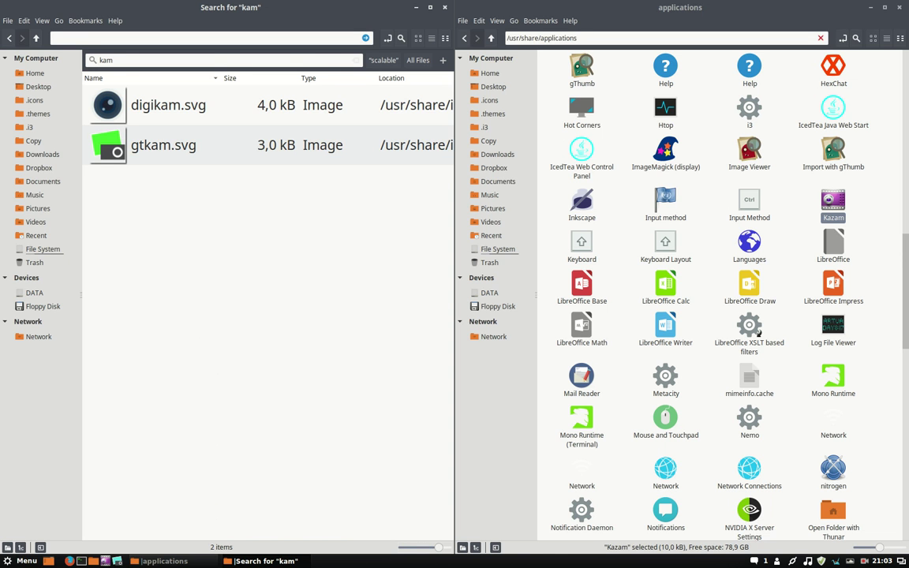
{"action": "left_click", "coordinate": [113, 109]}
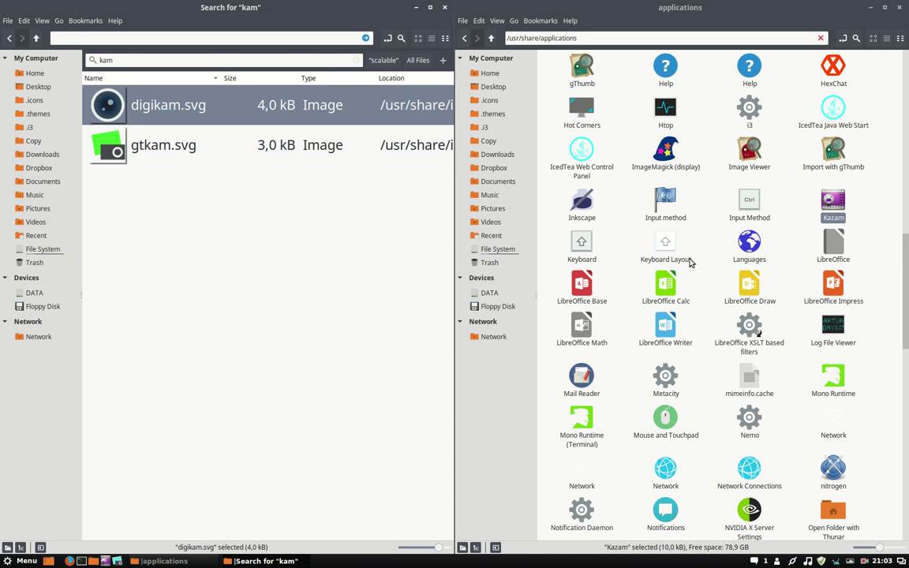
View the properties of the Kazam launcher and close them again
{"action": "right_click", "coordinate": [832, 206]}
{"action": "left_click", "coordinate": [813, 351]}
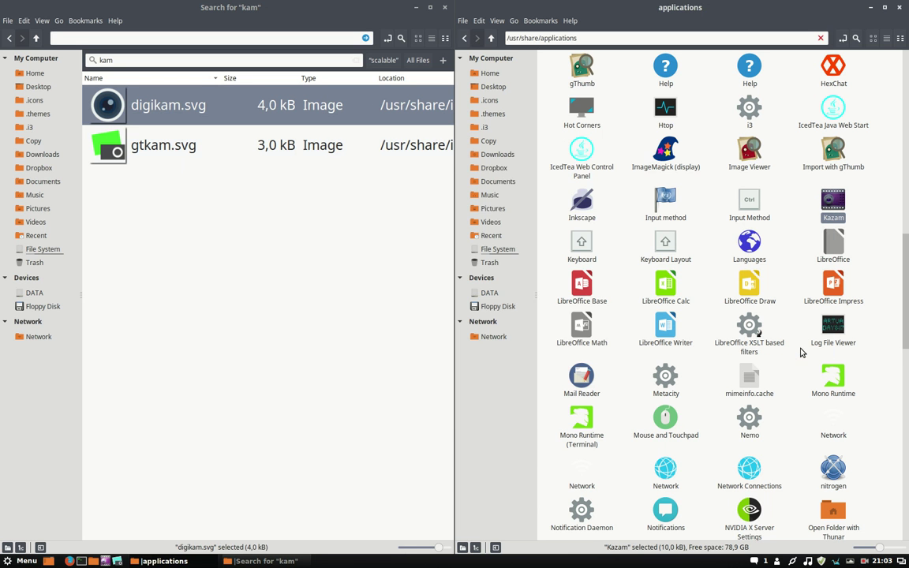
{"action": "left_click", "coordinate": [616, 398]}
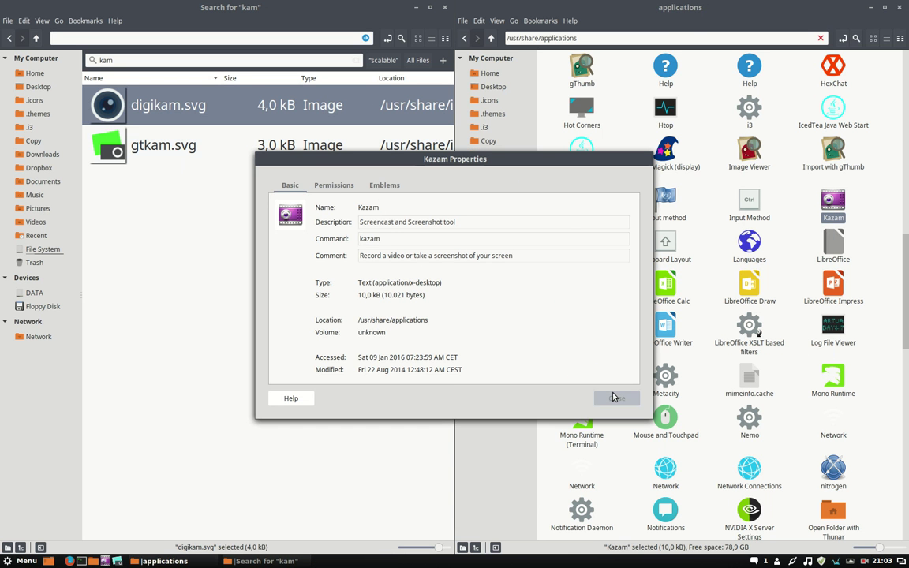
Open the Kazam launcher file in Sublime Text
{"action": "right_click", "coordinate": [836, 206]}
{"action": "mouse_move", "coordinate": [789, 221]}
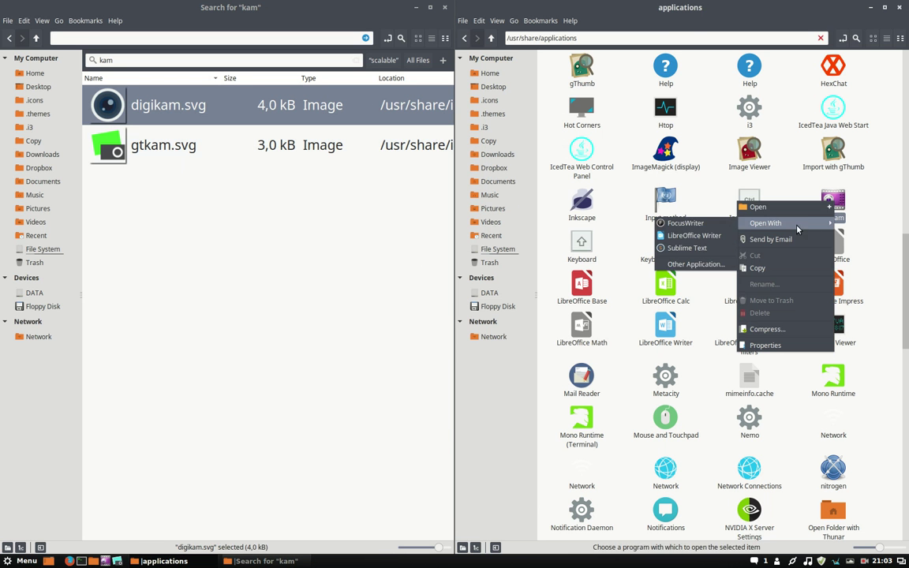
{"action": "left_click", "coordinate": [691, 247]}
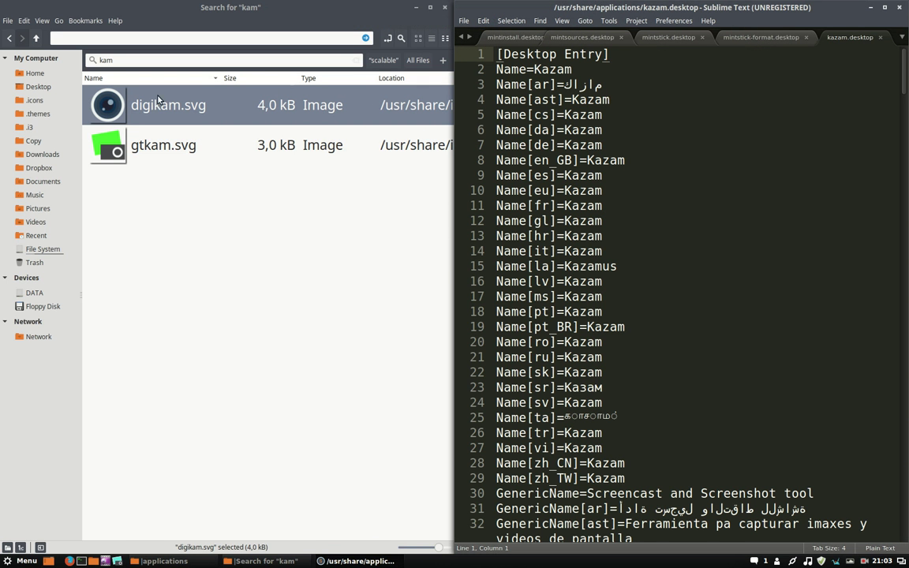
Search the home .icons folder for "kazam", enlarge the results and select the first kazam.svg
{"action": "left_click", "coordinate": [40, 103]}
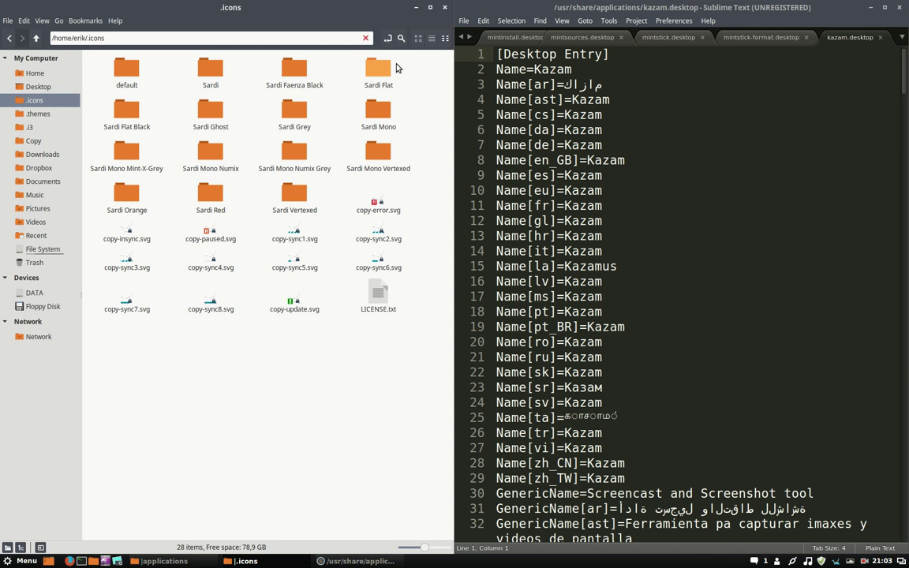
{"action": "left_click", "coordinate": [401, 38]}
{"action": "type", "text": "kz"}
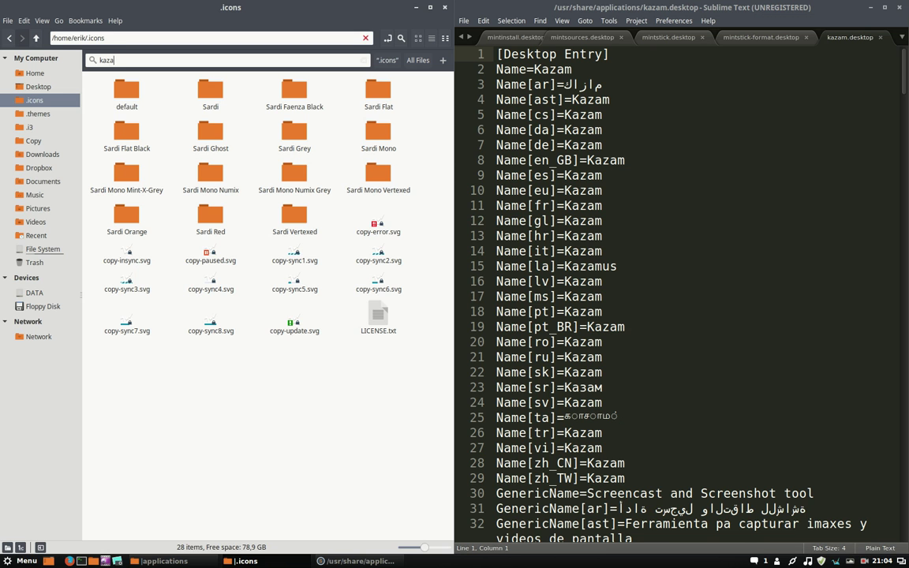
{"action": "type", "text": "zam"}
{"action": "key", "text": "Return"}
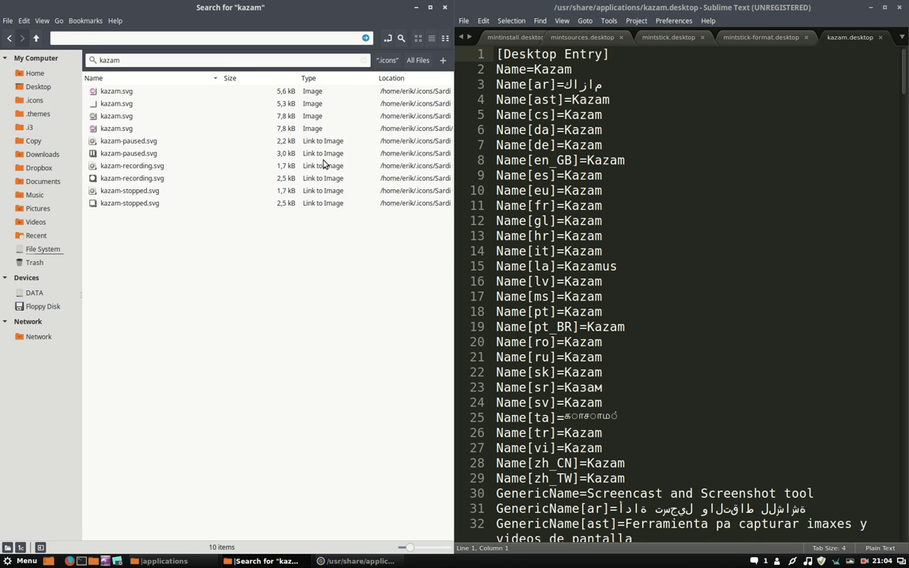
{"action": "left_click_drag", "start_coordinate": [409, 548], "coordinate": [432, 551]}
{"action": "left_click", "coordinate": [99, 102]}
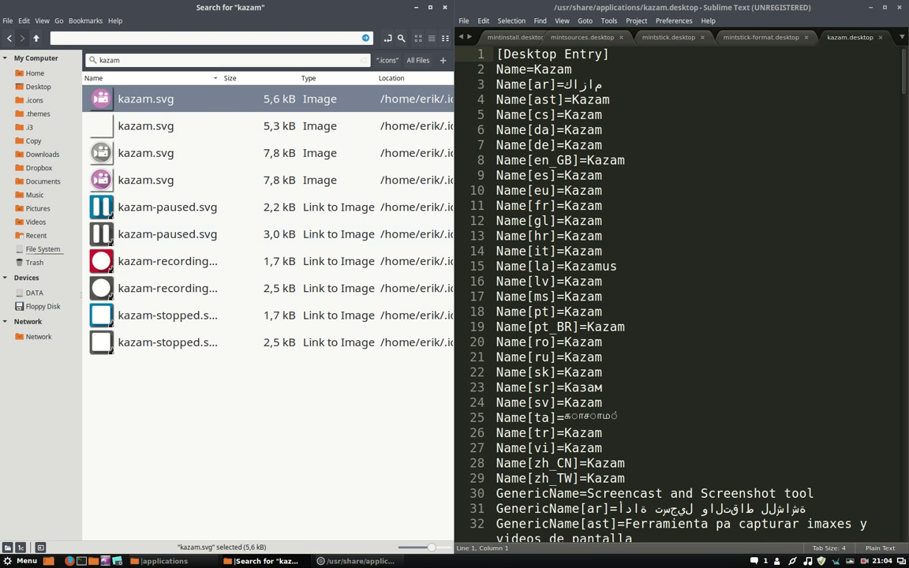
Copy the selected kazam.svg and close the Sublime Text window without editing kazam.desktop
{"action": "right_click", "coordinate": [151, 93]}
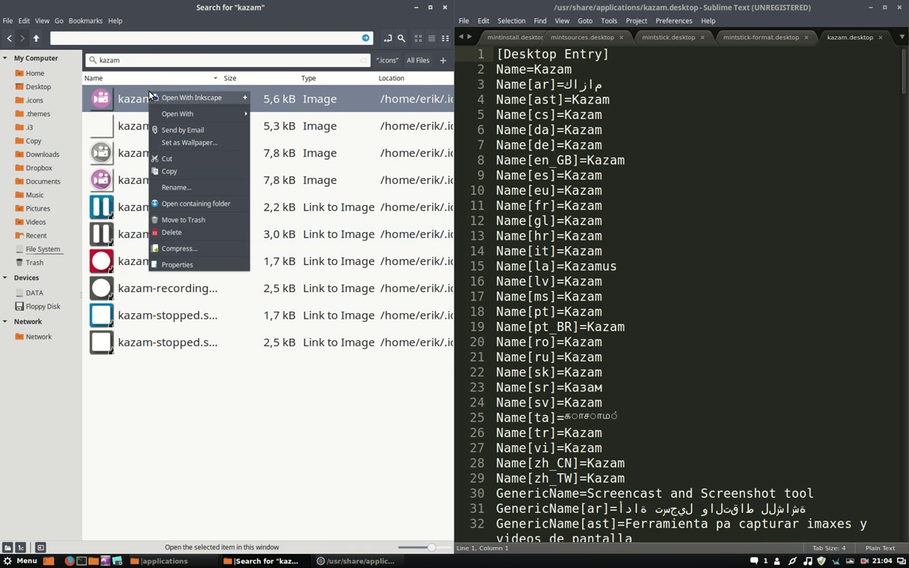
{"action": "left_click", "coordinate": [169, 172]}
{"action": "left_click", "coordinate": [646, 129]}
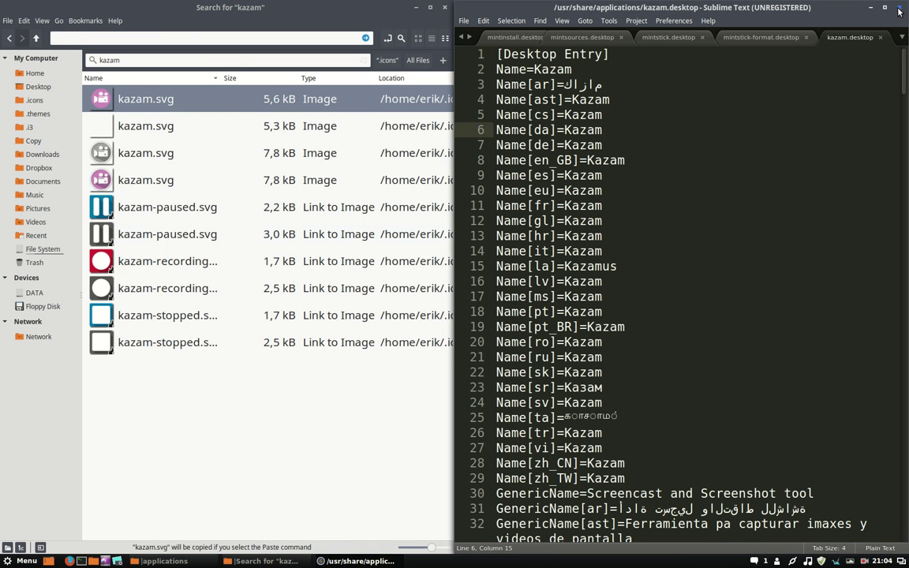
{"action": "left_click", "coordinate": [899, 8]}
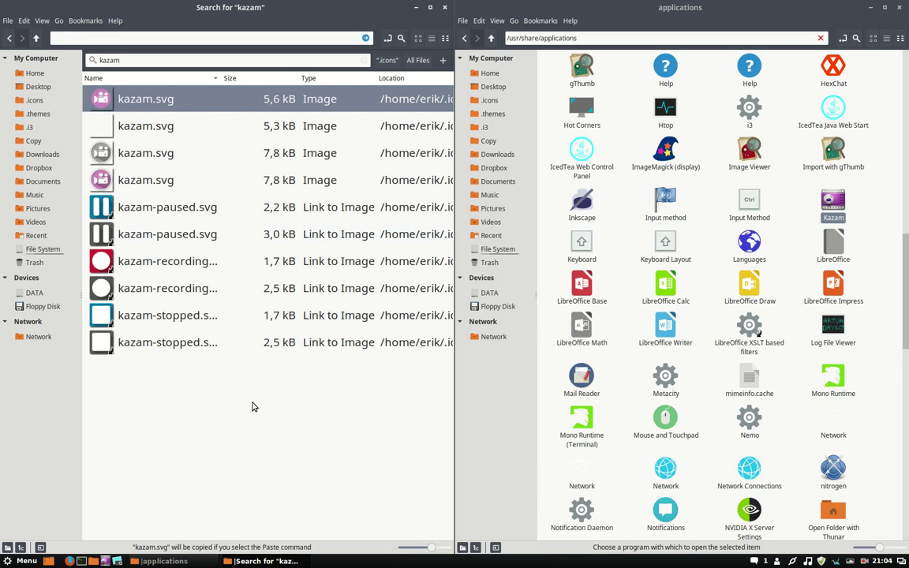
Return to the Ultra-Flat-Orange apps folder and open its scalable folder as root, authenticating with the account password
{"action": "left_click", "coordinate": [9, 39]}
{"action": "left_click", "coordinate": [10, 39]}
{"action": "left_click", "coordinate": [9, 38]}
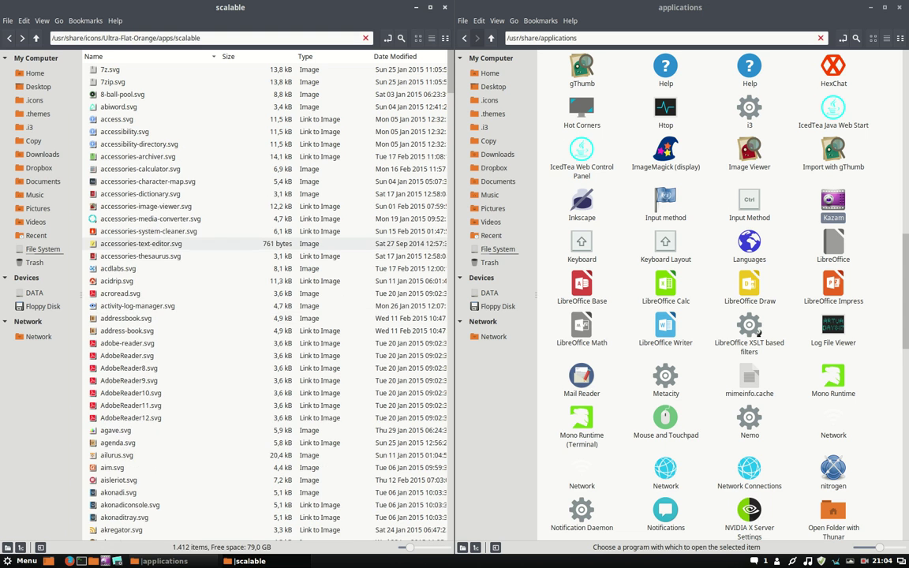
{"action": "right_click", "coordinate": [202, 314]}
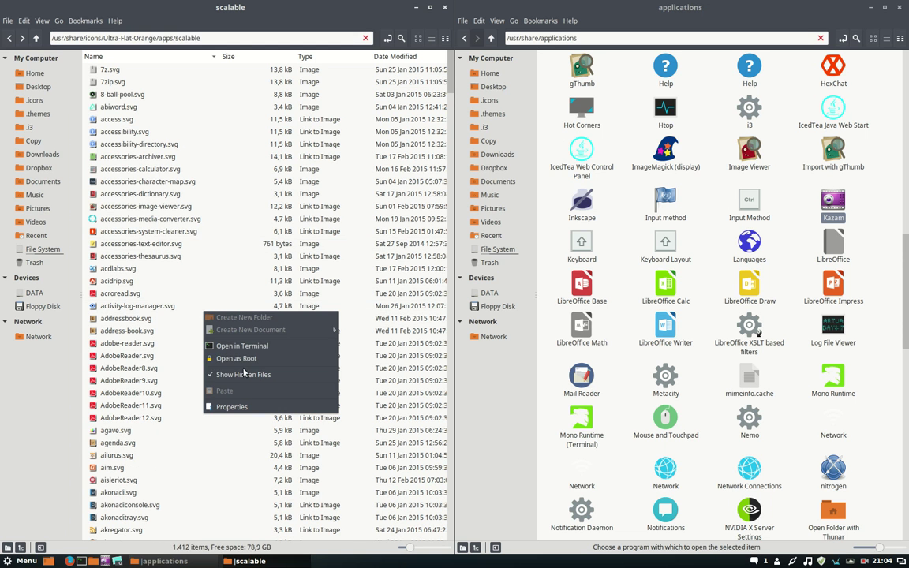
{"action": "left_click", "coordinate": [37, 38]}
{"action": "left_click", "coordinate": [37, 38]}
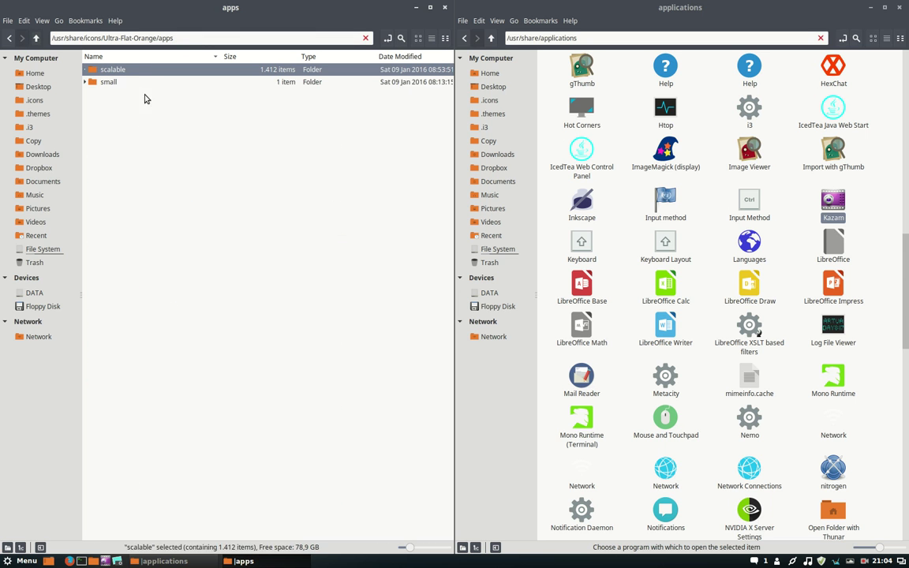
{"action": "right_click", "coordinate": [139, 73]}
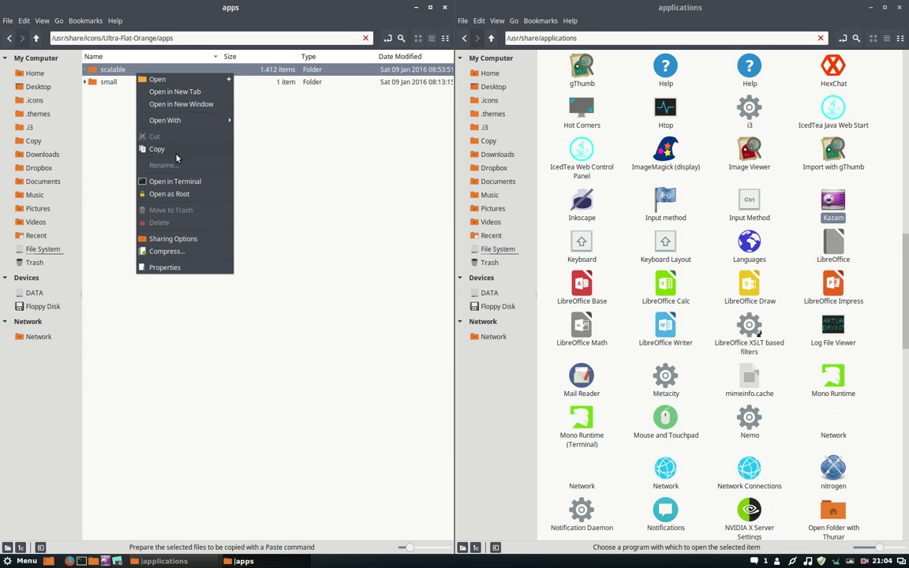
{"action": "left_click", "coordinate": [186, 194]}
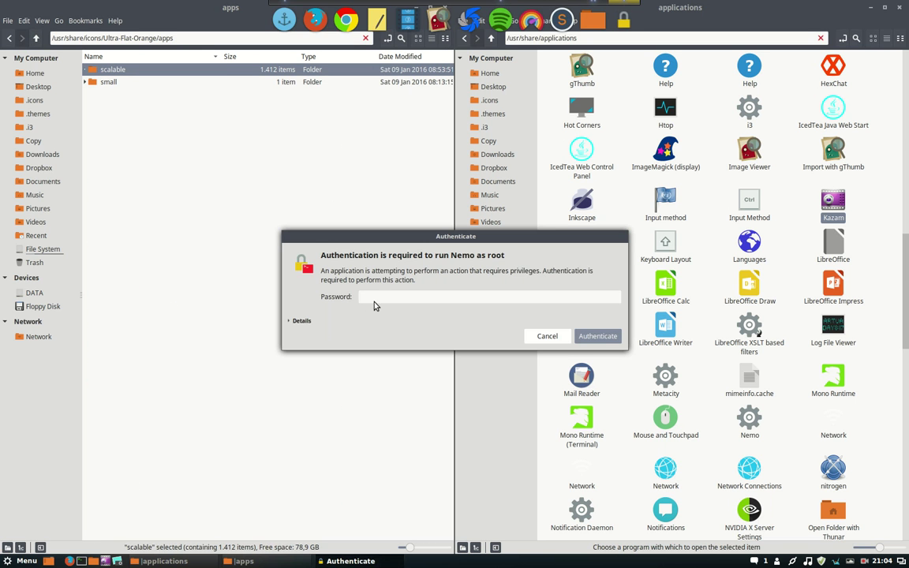
{"action": "key", "text": "Return"}
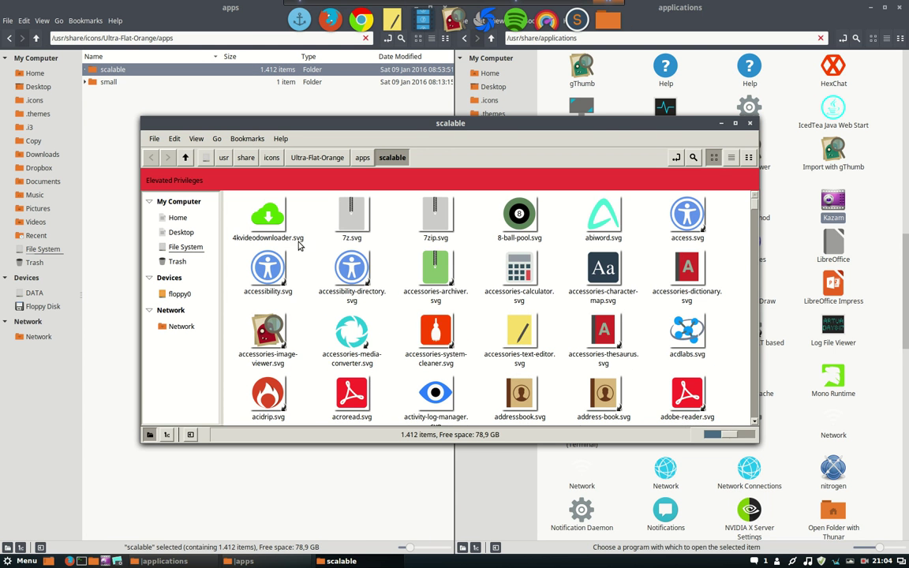
Paste the copied kazam.svg into the scalable folder opened with elevated privileges
{"action": "right_click", "coordinate": [281, 220]}
{"action": "key", "text": "Escape"}
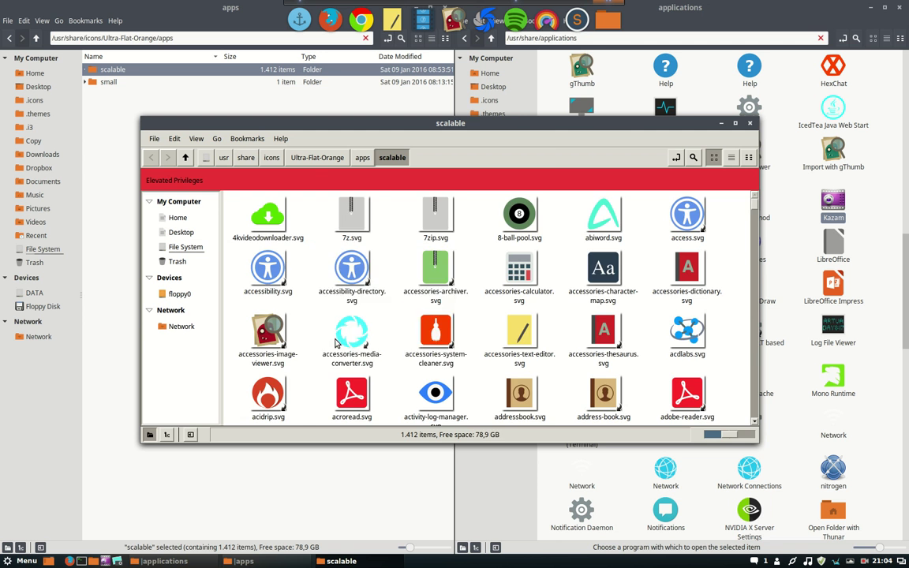
{"action": "type", "text": "kazam"}
{"action": "scroll", "coordinate": [335, 343], "scroll_direction": "up", "scroll_amount": 10}
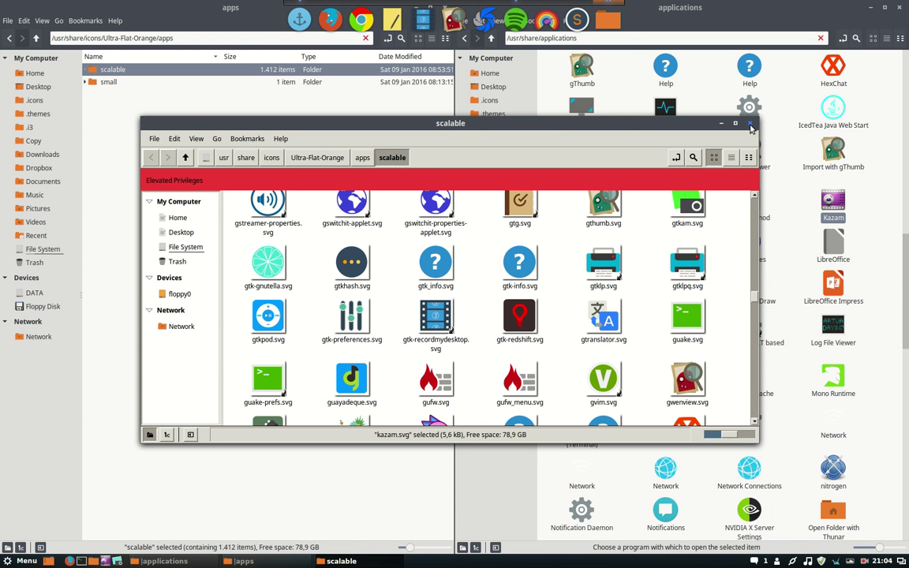
Locate and select kazam.svg in the scalable folder, and close the root window
{"action": "scroll", "coordinate": [630, 277], "scroll_direction": "down", "scroll_amount": 6}
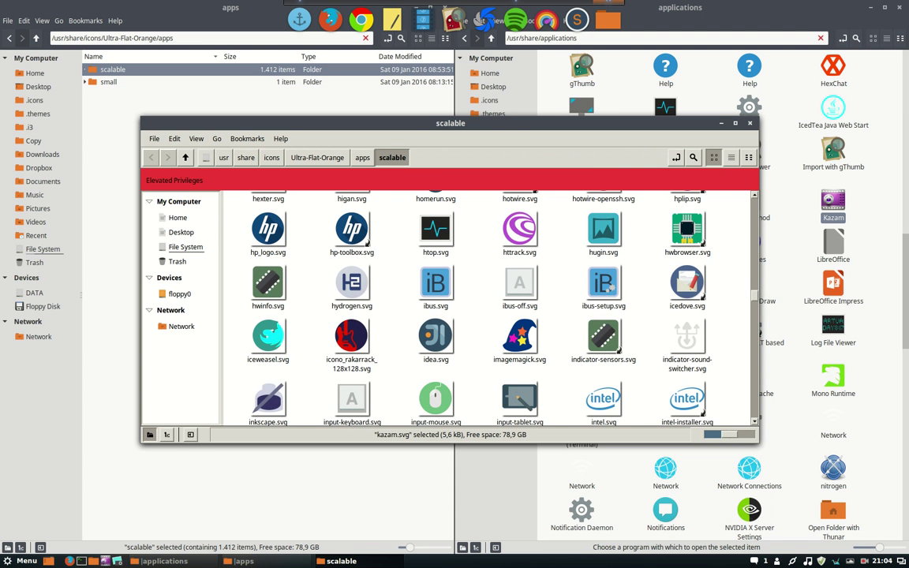
{"action": "scroll", "coordinate": [489, 308], "scroll_direction": "down", "scroll_amount": 3}
{"action": "scroll", "coordinate": [490, 308], "scroll_direction": "down", "scroll_amount": 4}
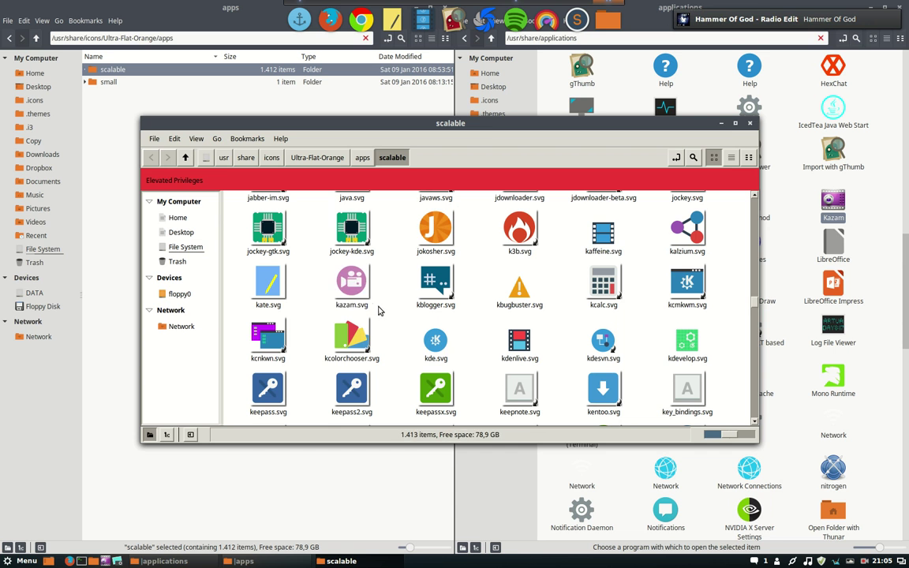
{"action": "left_click", "coordinate": [363, 291]}
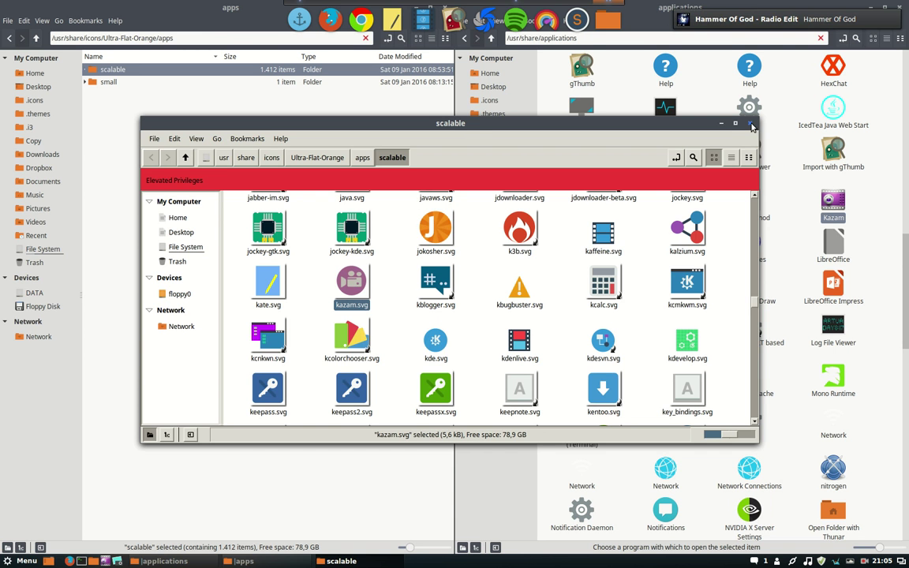
{"action": "left_click", "coordinate": [751, 124]}
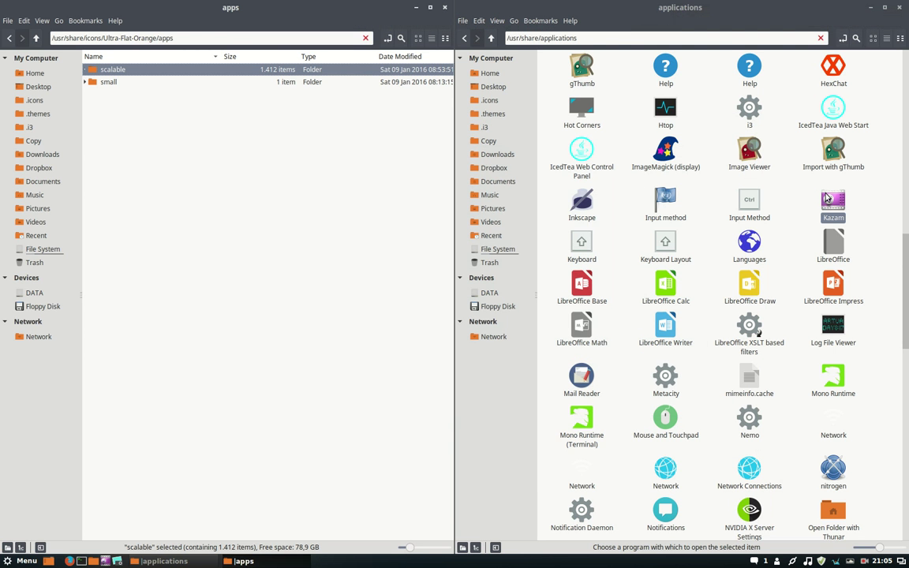
Open the Kazam launcher file in Sublime Text and look through it for its icon entry
{"action": "right_click", "coordinate": [729, 192]}
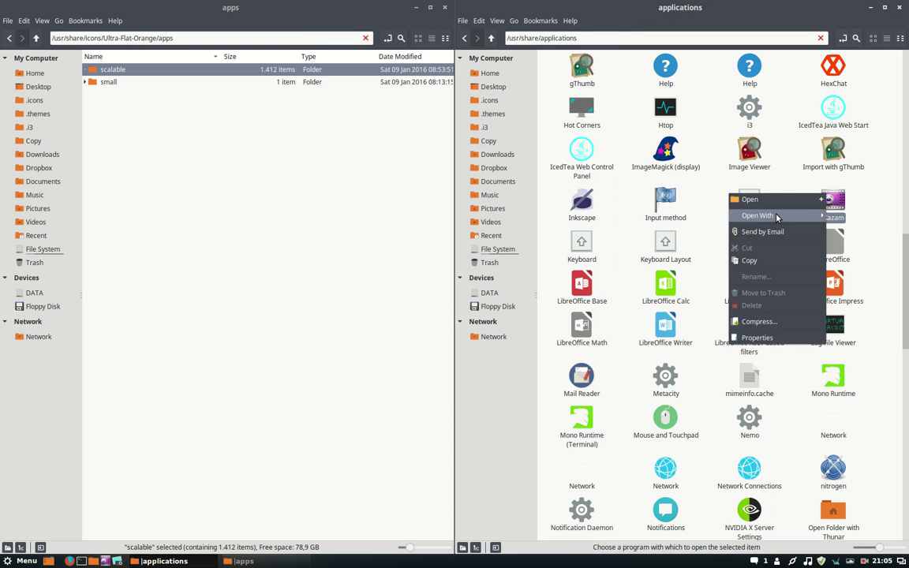
{"action": "left_click", "coordinate": [860, 255]}
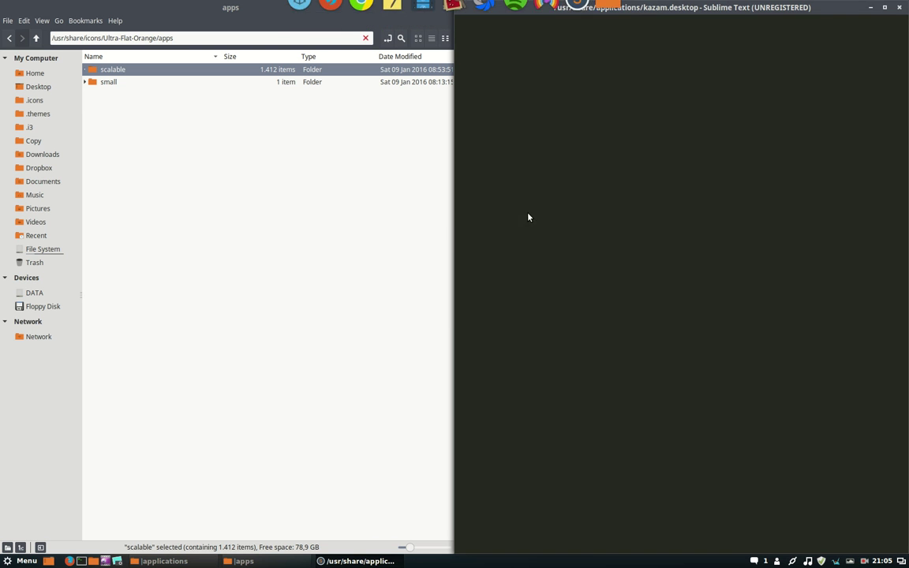
{"action": "left_click", "coordinate": [556, 72]}
{"action": "scroll", "coordinate": [553, 294], "scroll_direction": "down", "scroll_amount": 20}
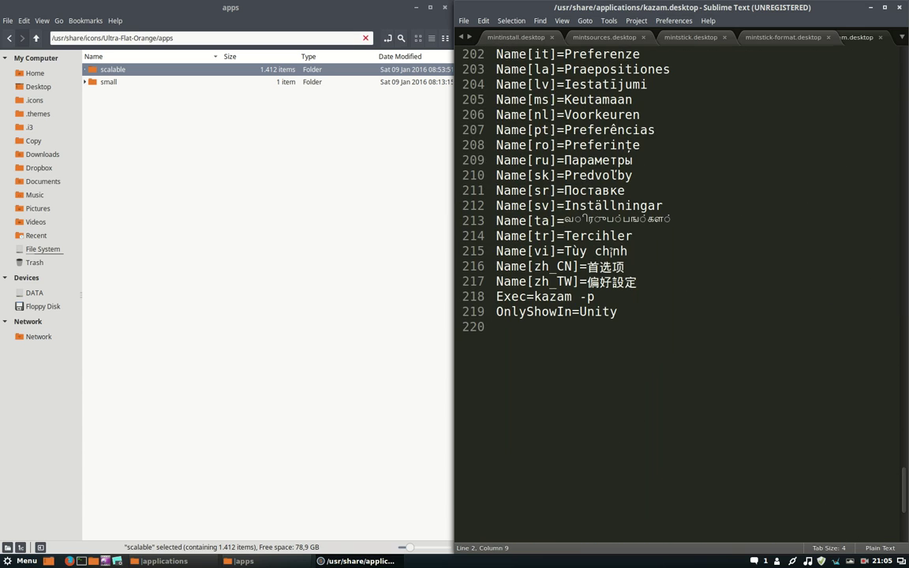
{"action": "scroll", "coordinate": [679, 292], "scroll_direction": "up", "scroll_amount": 6}
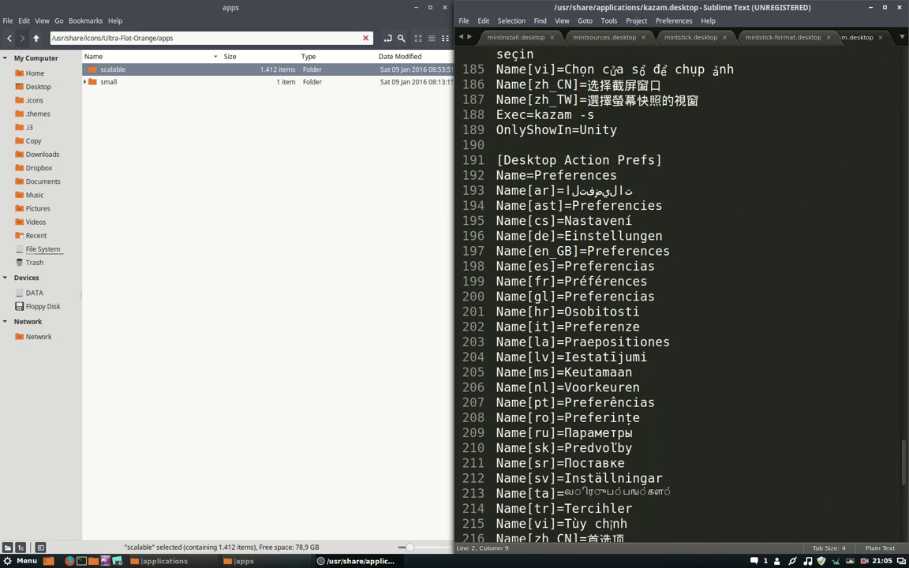
{"action": "scroll", "coordinate": [679, 292], "scroll_direction": "up", "scroll_amount": 3}
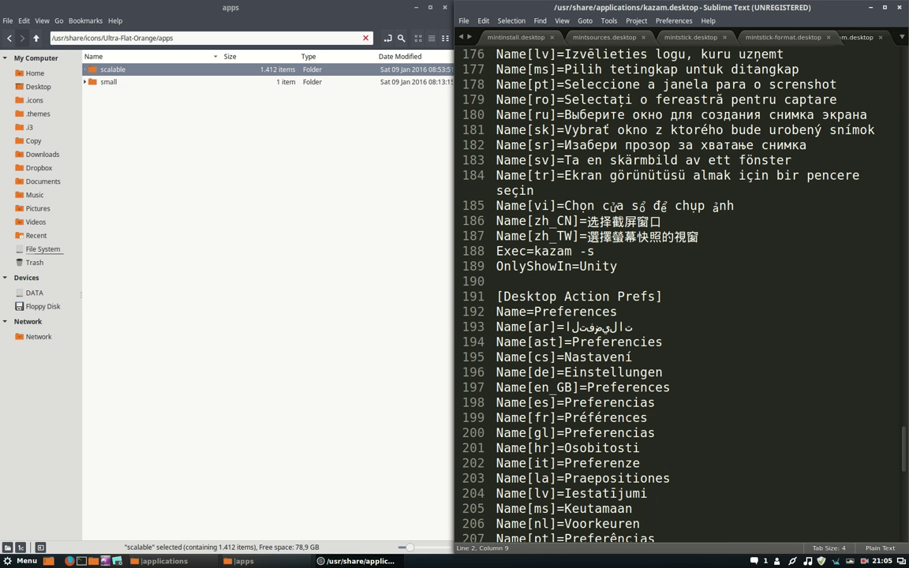
Search kazam.desktop for "icon" to check the Icon line, and close Sublime Text without editing the file
{"action": "key", "text": "ctrl+f"}
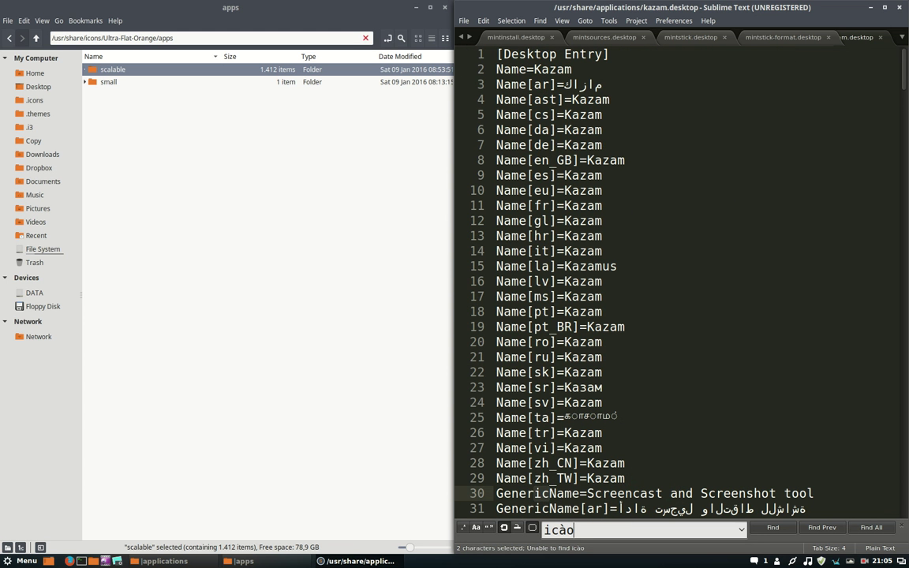
{"action": "key", "text": "BackSpace"}
{"action": "key", "text": "BackSpace"}
{"action": "type", "text": "on"}
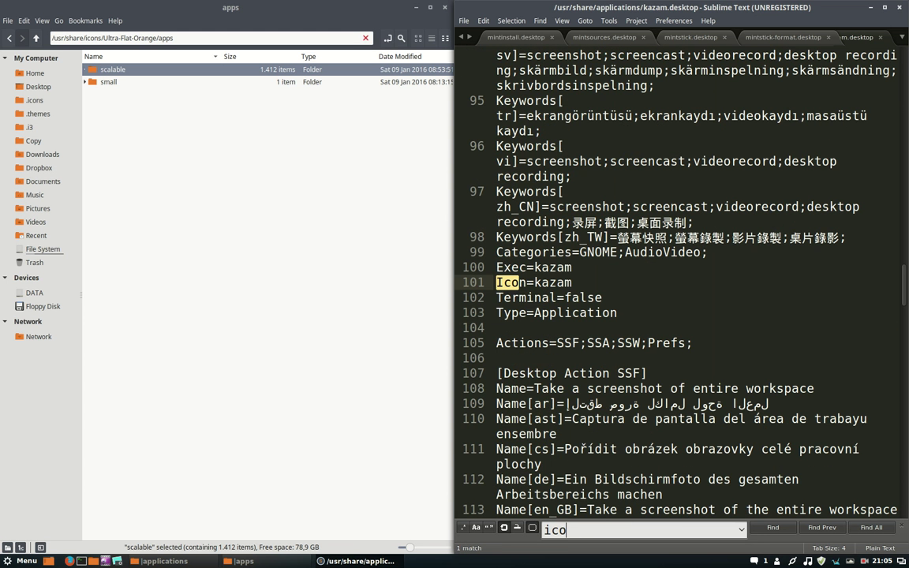
{"action": "left_click", "coordinate": [557, 281]}
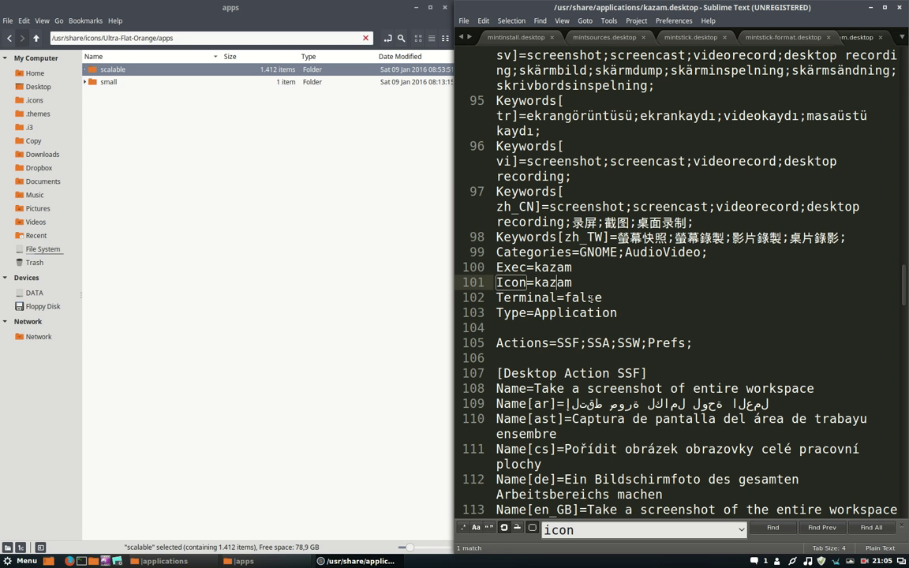
{"action": "left_click", "coordinate": [900, 7]}
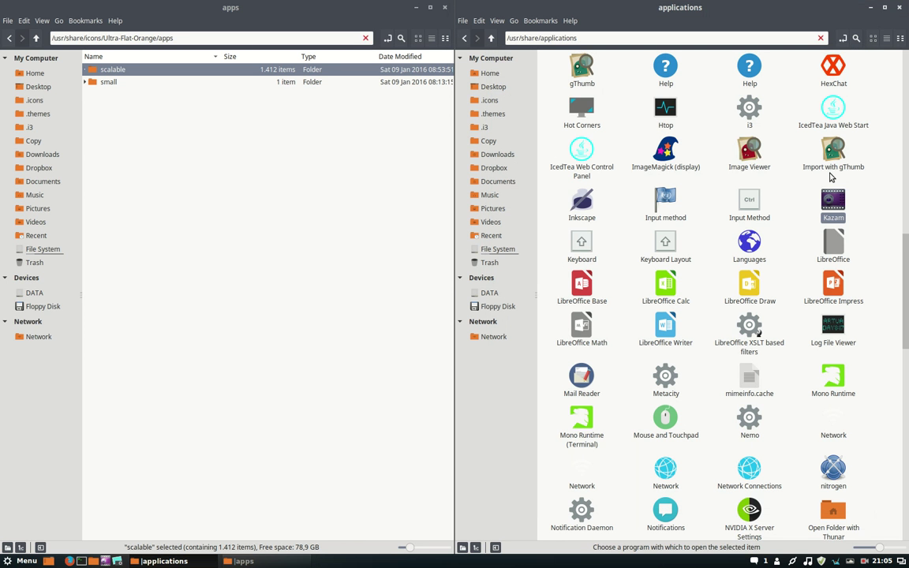
Open the Ultra-Flat-Orange scalable folder and search it for "kaza" to check for the Kazam icon
{"action": "left_click", "coordinate": [829, 210]}
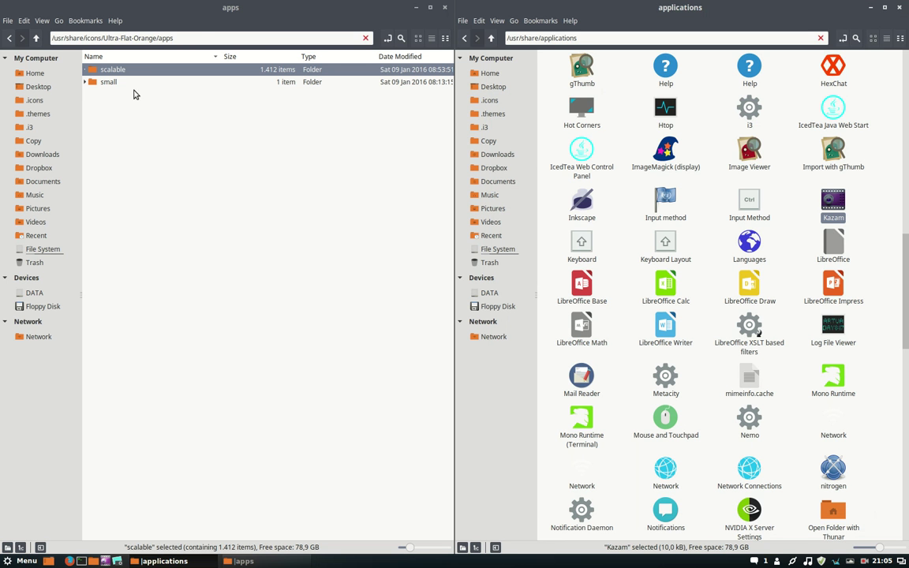
{"action": "double_click", "coordinate": [113, 70]}
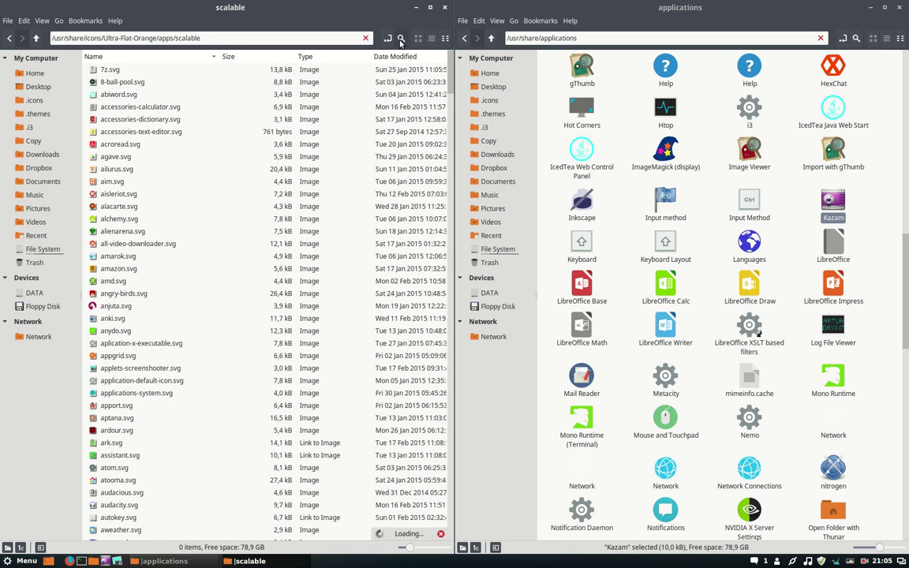
{"action": "left_click", "coordinate": [401, 38]}
{"action": "type", "text": "kaza"}
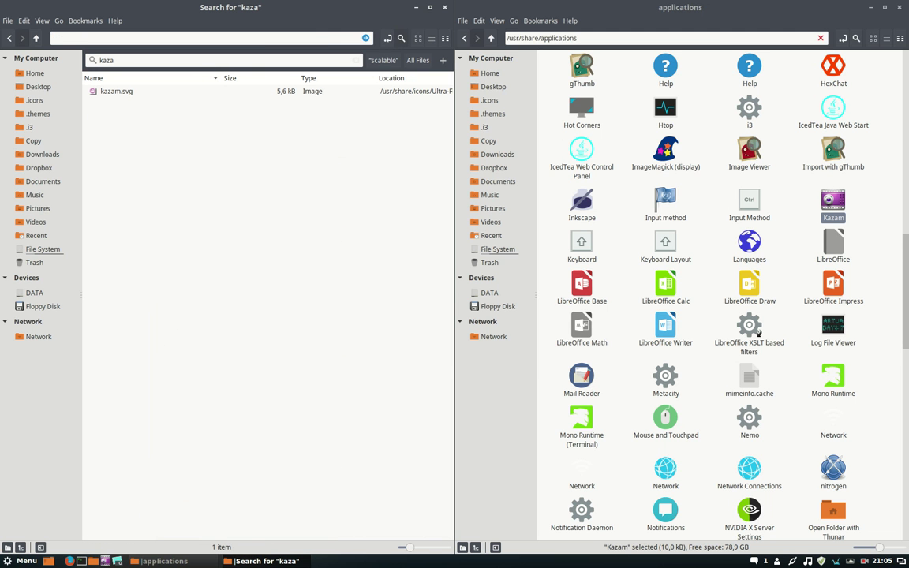
Open the Themes settings and switch the icon theme to Mint-X-Brown
{"action": "left_click", "coordinate": [24, 561]}
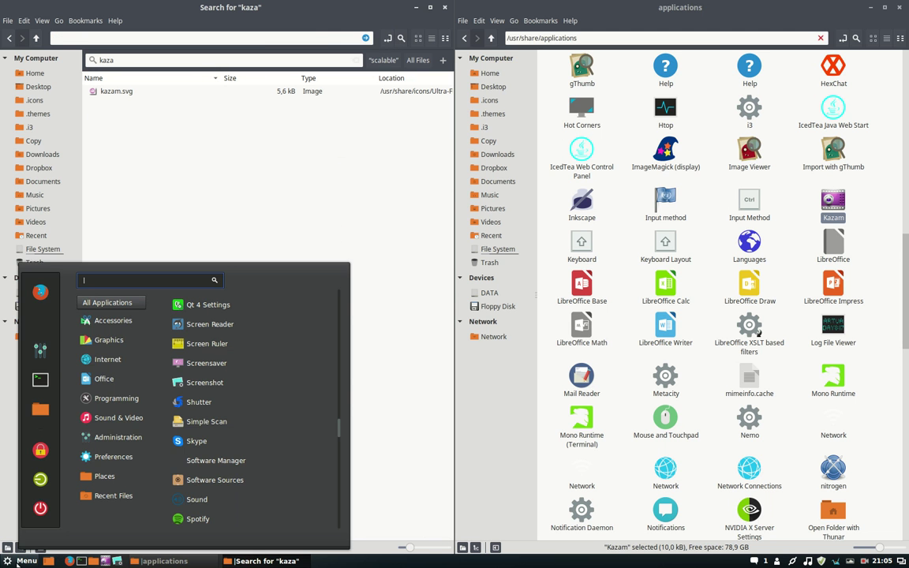
{"action": "left_click", "coordinate": [40, 349]}
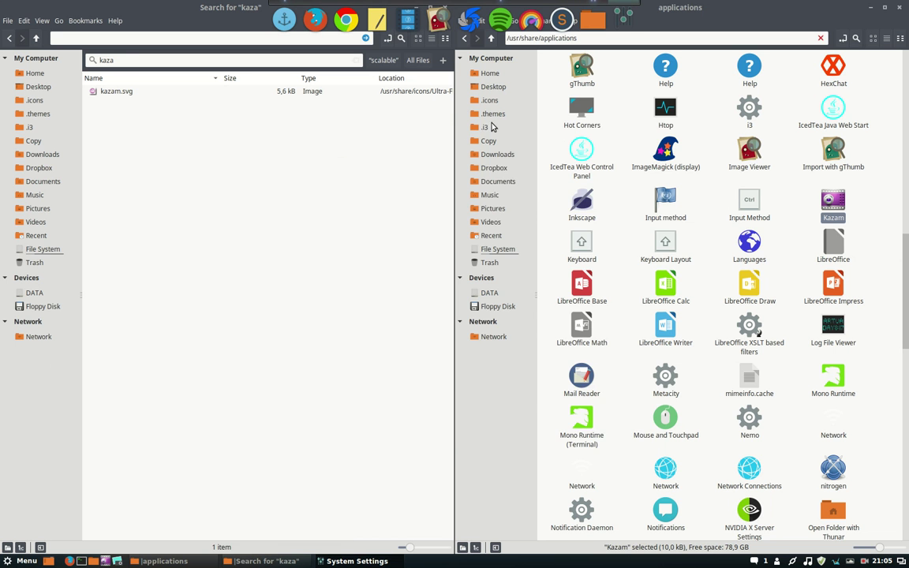
{"action": "left_click", "coordinate": [476, 207]}
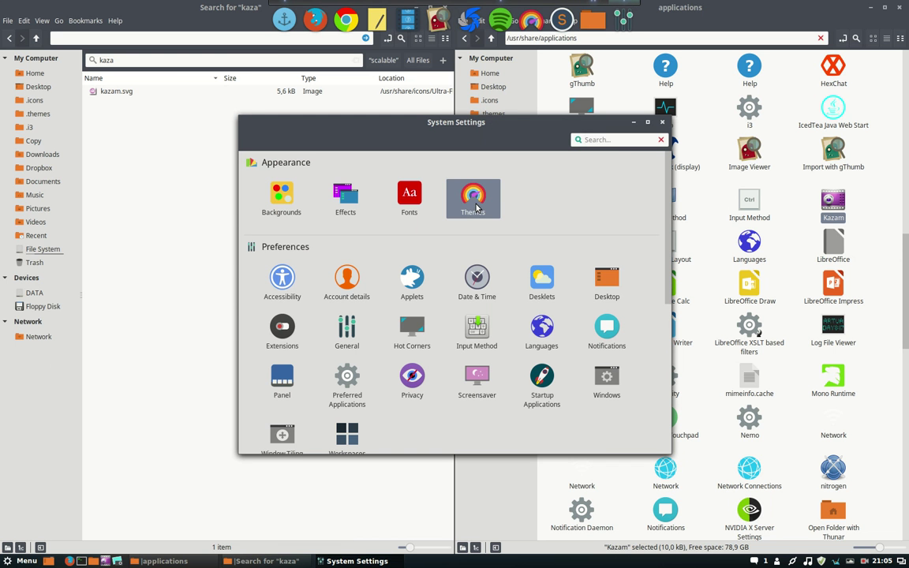
{"action": "left_click", "coordinate": [544, 254]}
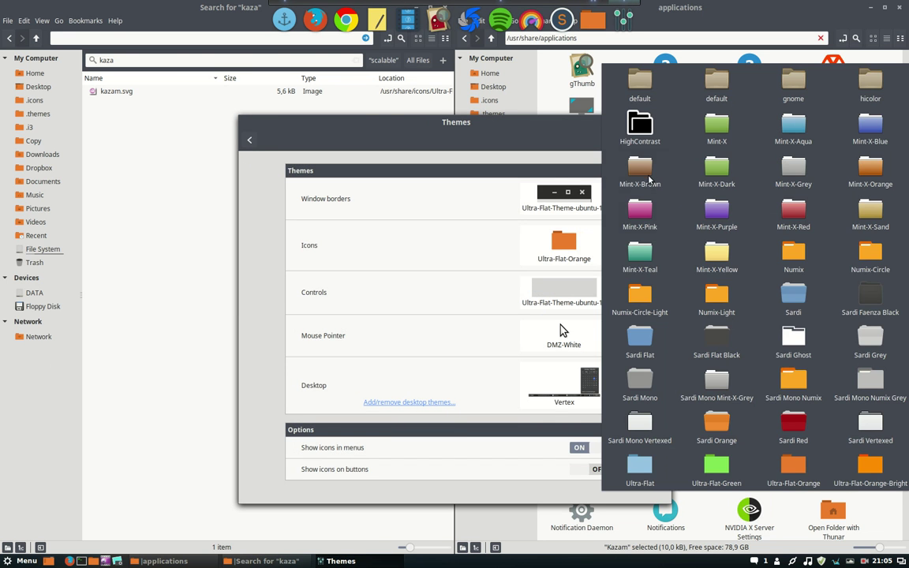
{"action": "key", "text": "Return"}
Set the icon theme back to Ultra-Flat-Orange and close the Themes settings
{"action": "left_click", "coordinate": [567, 246]}
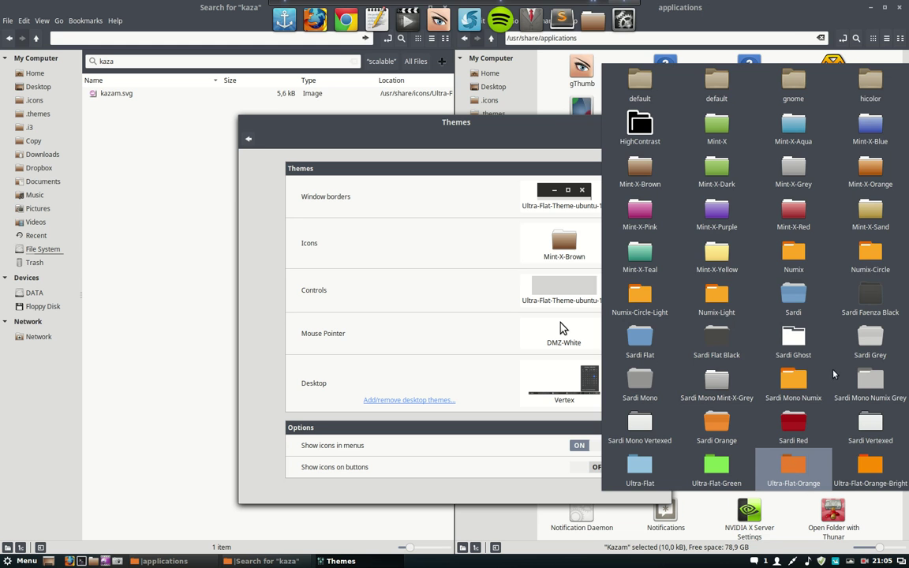
{"action": "key", "text": "Return"}
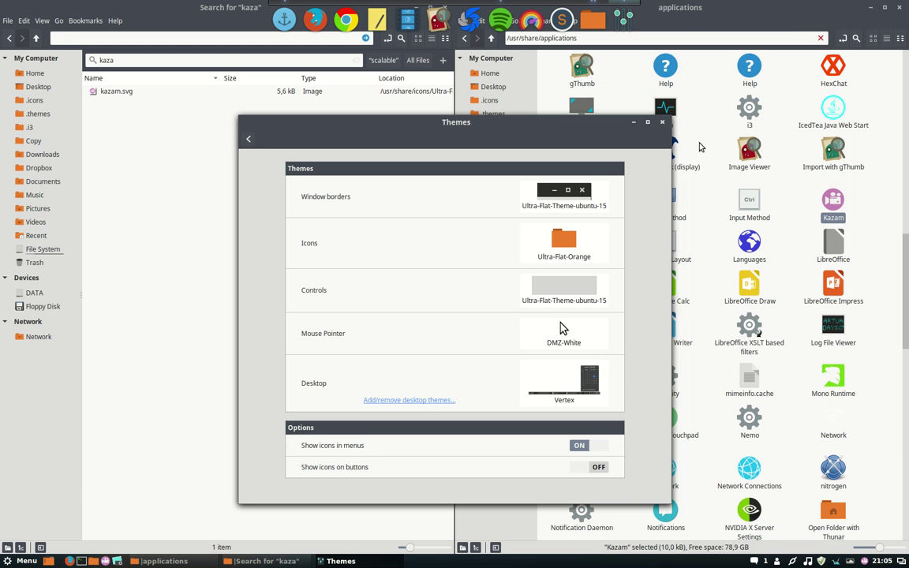
{"action": "left_click", "coordinate": [664, 124]}
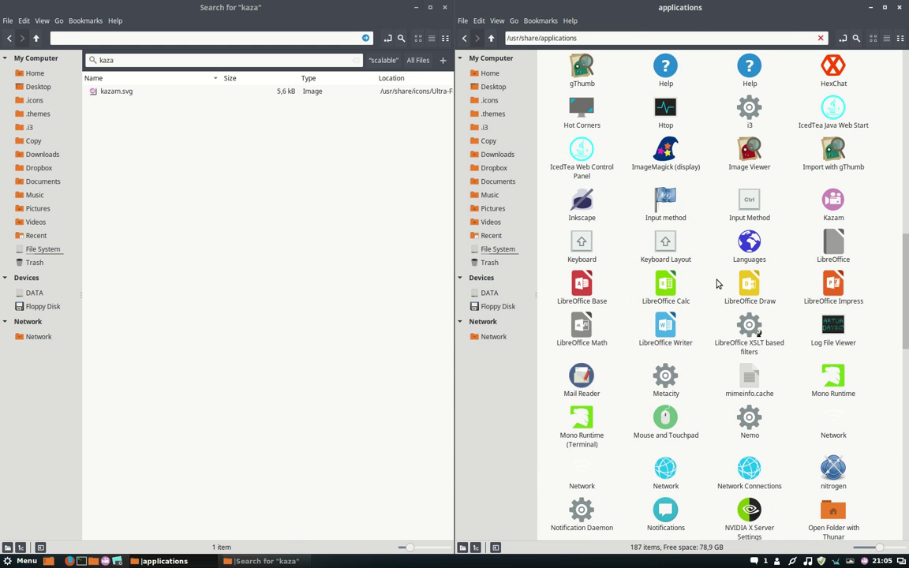
Examine the launcher icons in the application menu's full list, down to the Kazam and Keyboard entries
{"action": "key", "text": "super"}
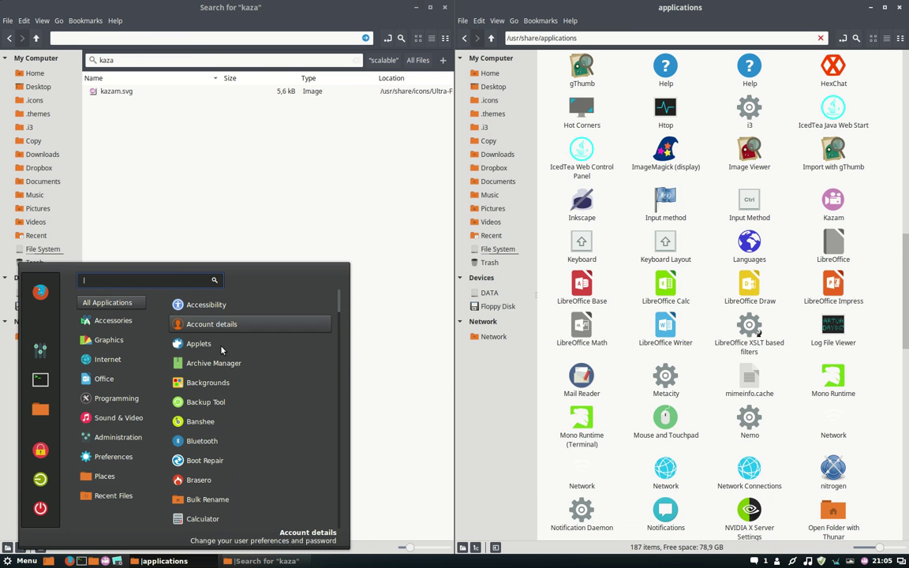
{"action": "scroll", "coordinate": [222, 365], "scroll_direction": "down", "scroll_amount": 4}
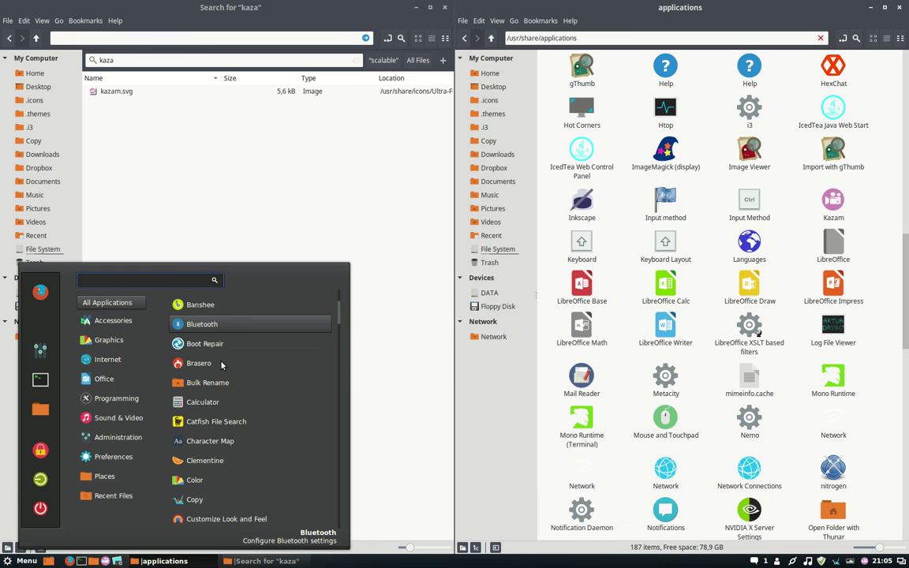
{"action": "scroll", "coordinate": [223, 364], "scroll_direction": "down", "scroll_amount": 5}
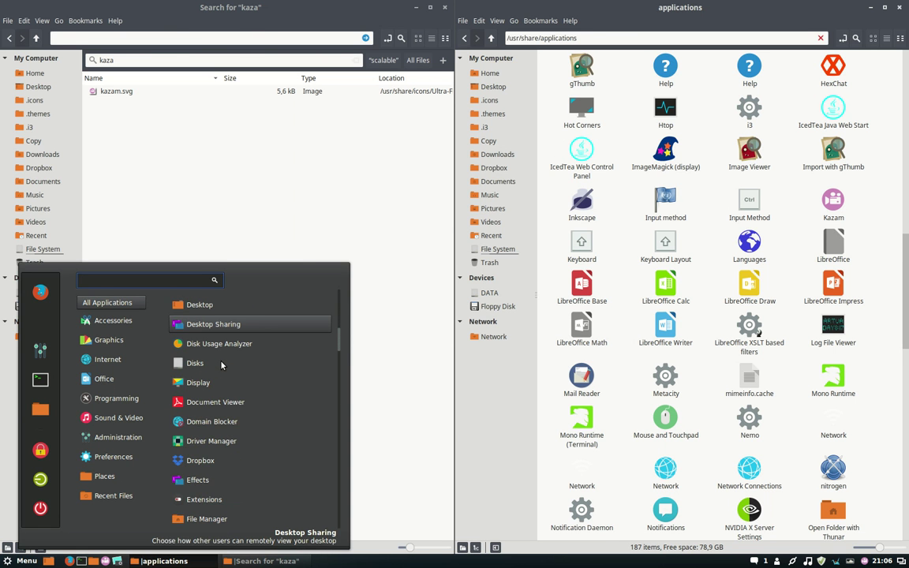
{"action": "scroll", "coordinate": [221, 365], "scroll_direction": "up", "scroll_amount": 6}
{"action": "scroll", "coordinate": [222, 365], "scroll_direction": "down", "scroll_amount": 6}
{"action": "scroll", "coordinate": [223, 364], "scroll_direction": "down", "scroll_amount": 3}
{"action": "scroll", "coordinate": [222, 364], "scroll_direction": "down", "scroll_amount": 4}
{"action": "scroll", "coordinate": [222, 365], "scroll_direction": "down", "scroll_amount": 4}
{"action": "scroll", "coordinate": [223, 365], "scroll_direction": "down", "scroll_amount": 4}
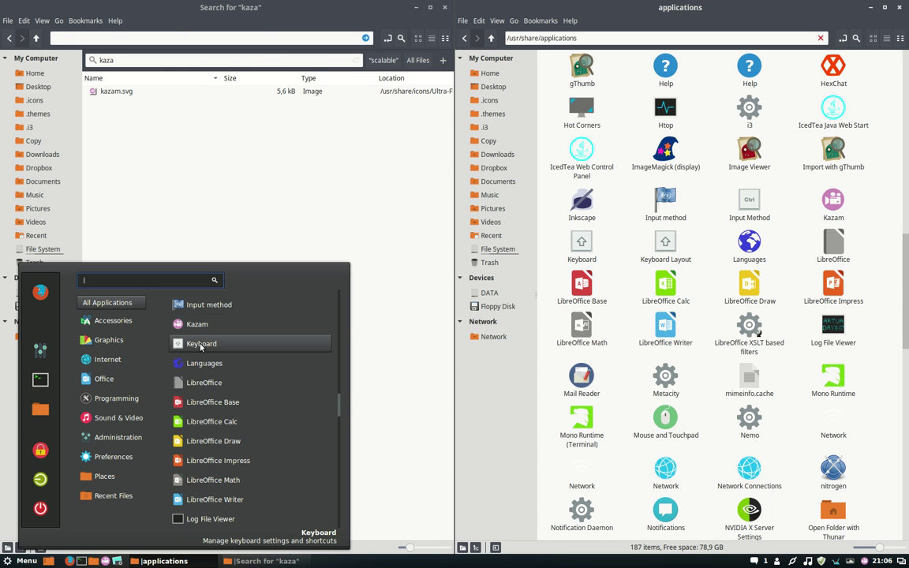
Search the scalable folder for "keyboard" and enlarge the resulting icons for comparison
{"action": "left_click", "coordinate": [134, 66]}
{"action": "left_click_drag", "start_coordinate": [131, 61], "coordinate": [60, 59]}
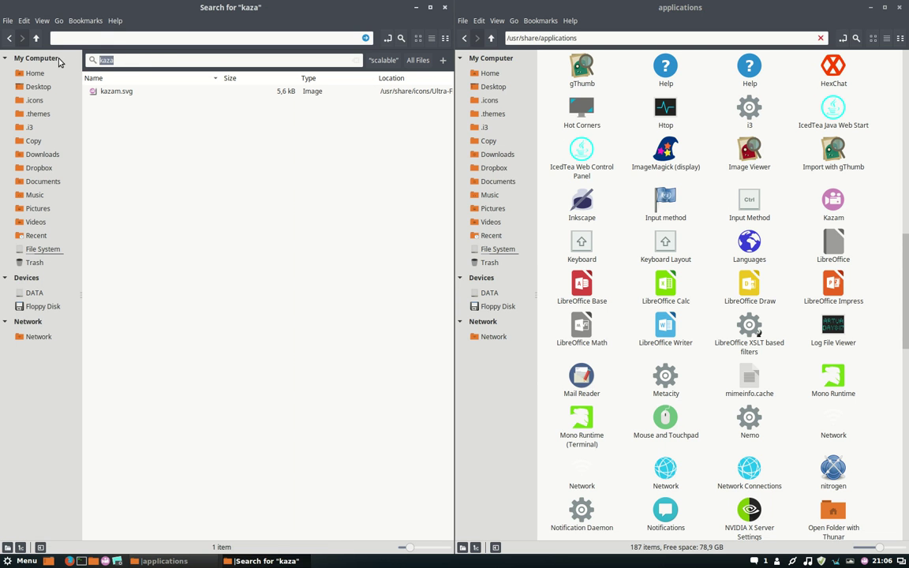
{"action": "type", "text": "keyboard"}
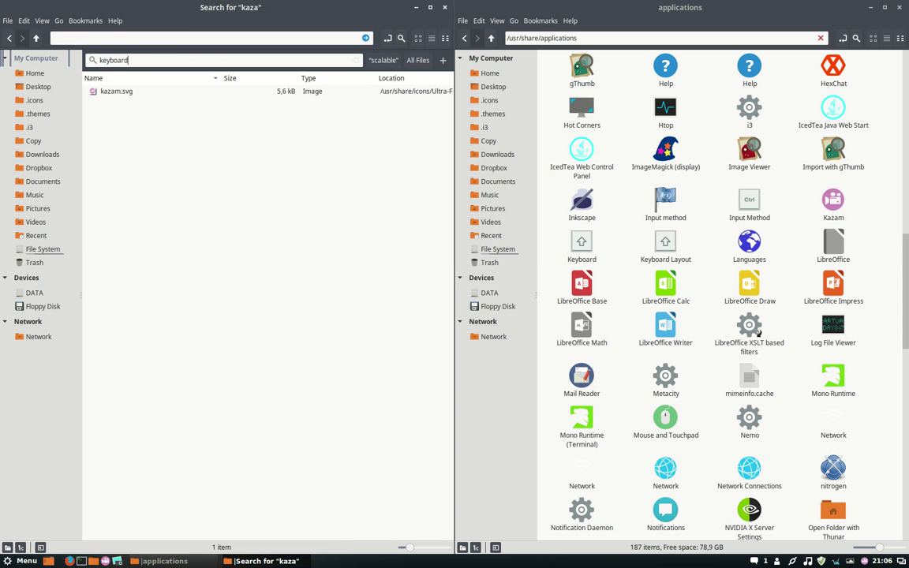
{"action": "key", "text": "Return"}
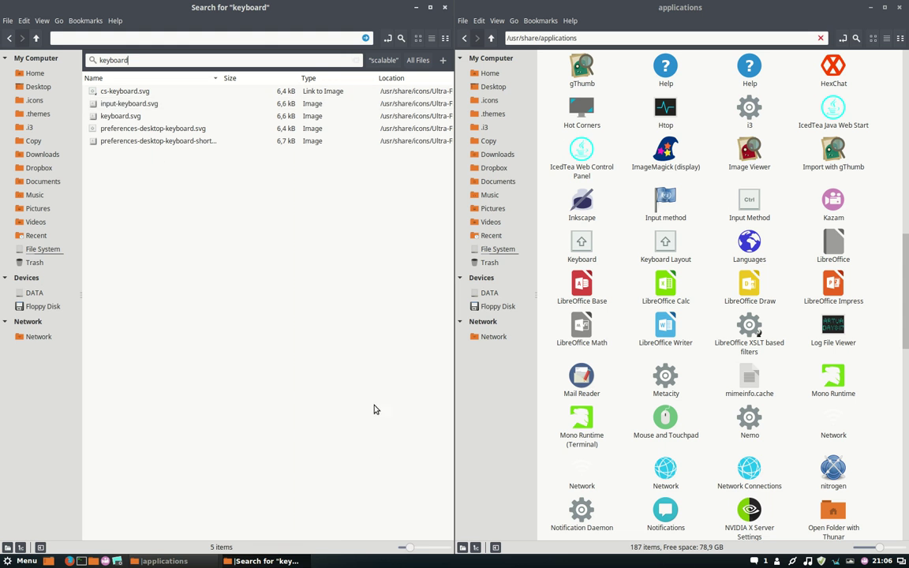
{"action": "left_click", "coordinate": [426, 548]}
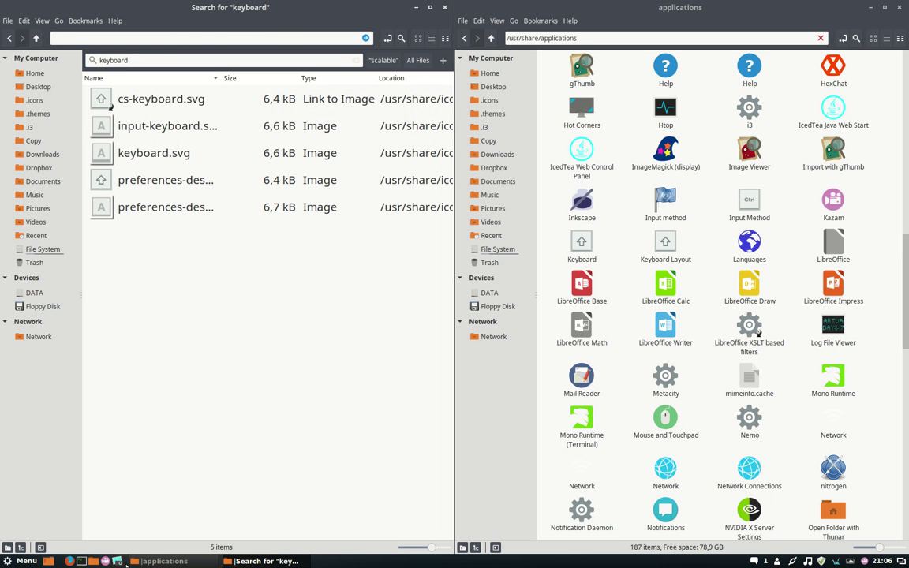
Look up the Keyboard launcher in the application menu by searching for "key"
{"action": "left_click", "coordinate": [21, 561]}
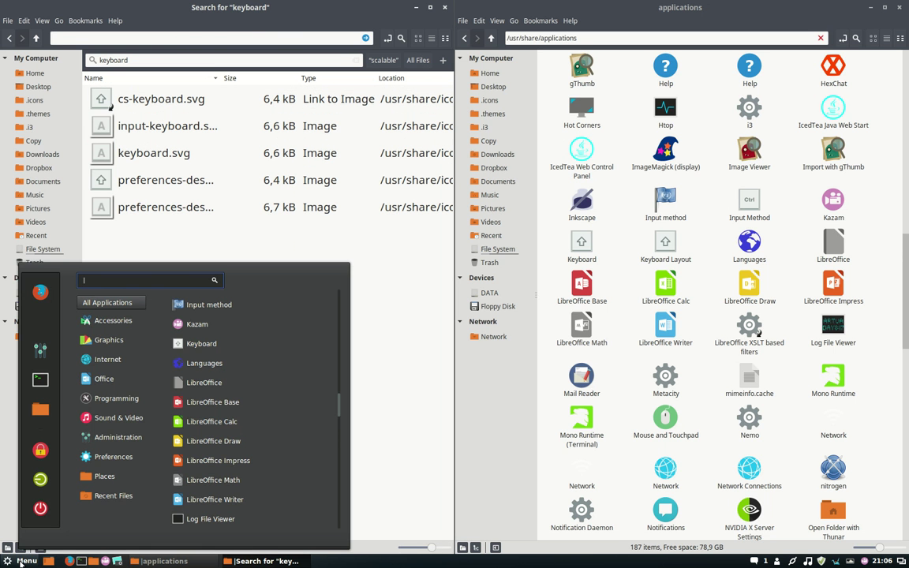
{"action": "type", "text": "key"}
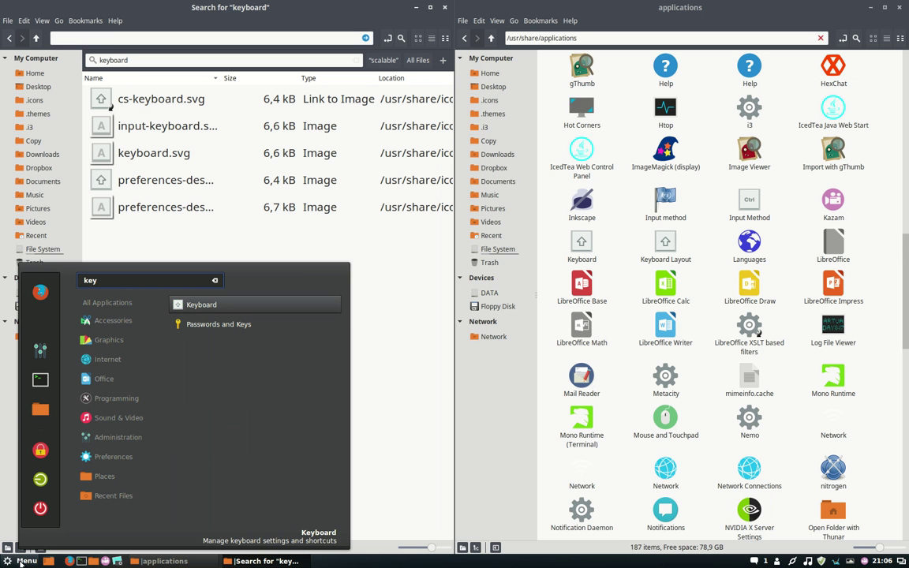
{"action": "left_click", "coordinate": [197, 307]}
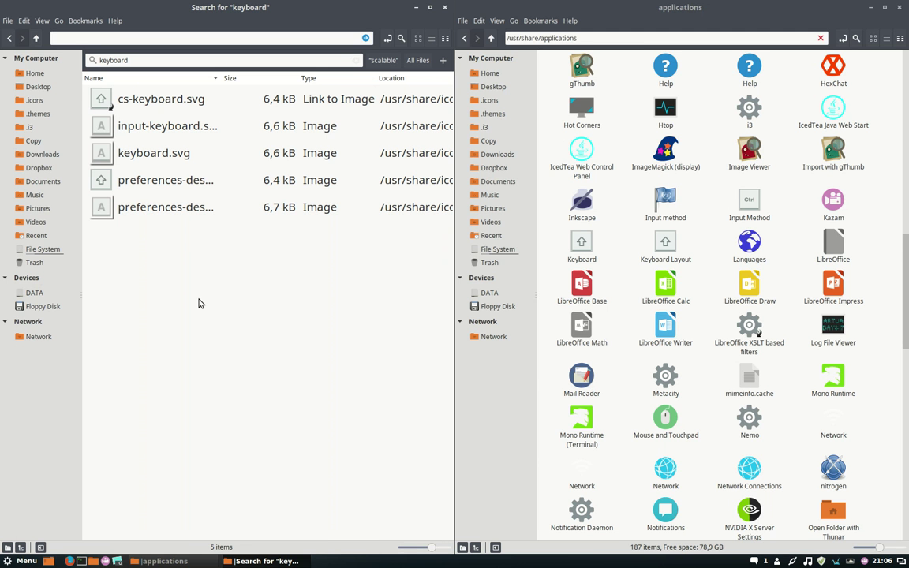
{"action": "left_click", "coordinate": [460, 320]}
Check the remaining launcher icons in the application menu down to the end of the list
{"action": "key", "text": "super"}
{"action": "scroll", "coordinate": [201, 420], "scroll_direction": "down", "scroll_amount": 2}
{"action": "scroll", "coordinate": [201, 420], "scroll_direction": "down", "scroll_amount": 5}
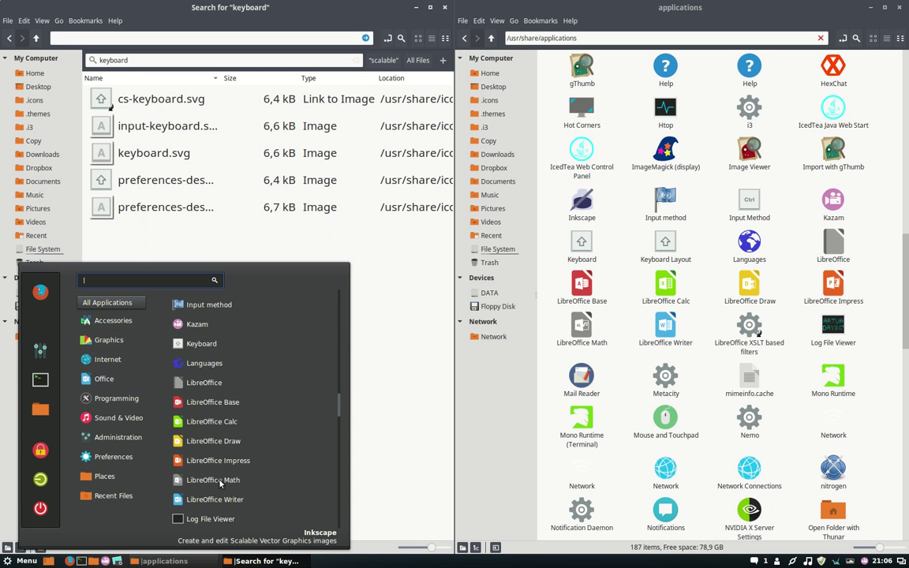
{"action": "scroll", "coordinate": [219, 477], "scroll_direction": "down", "scroll_amount": 8}
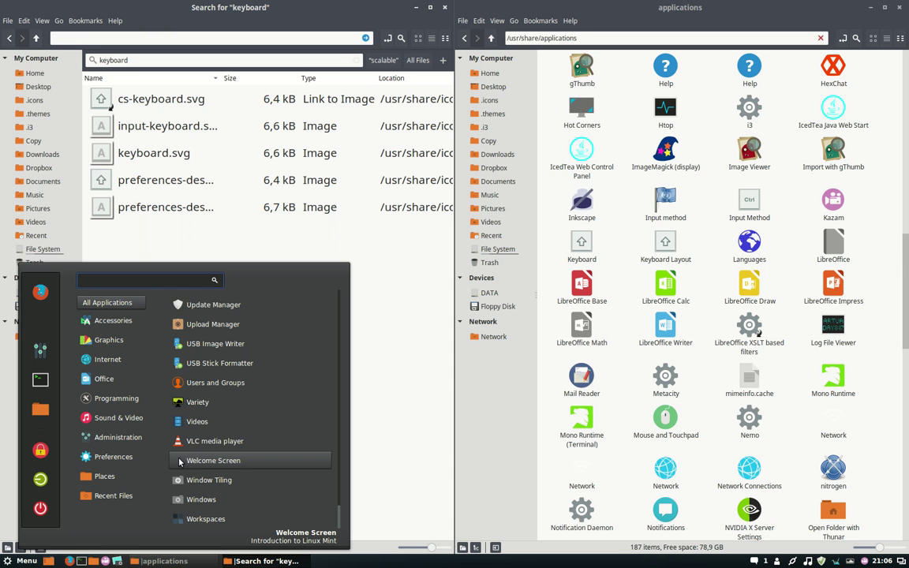
Open the Menu applet's configuration and launch the menu editor from it
{"action": "mouse_move", "coordinate": [113, 496]}
{"action": "right_click", "coordinate": [19, 561]}
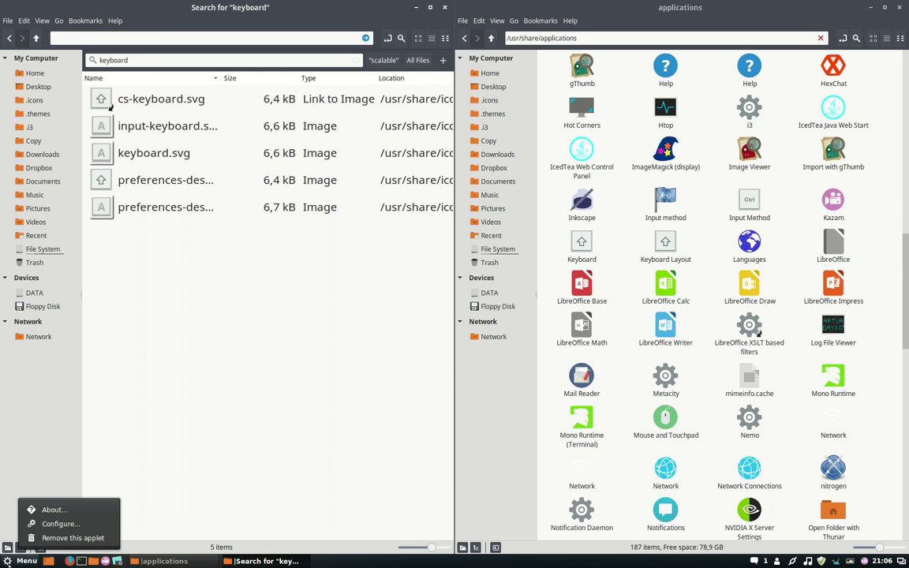
{"action": "left_click", "coordinate": [70, 526]}
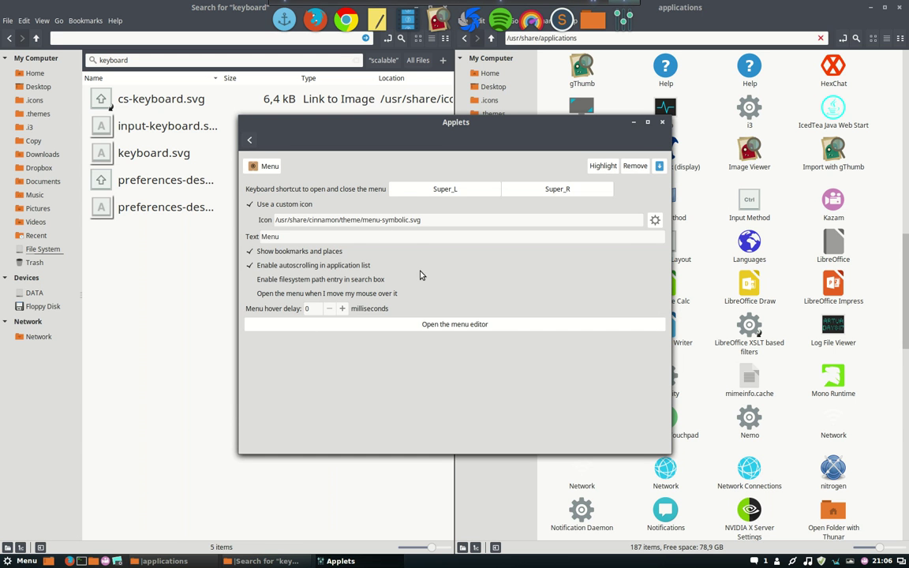
{"action": "left_click", "coordinate": [442, 328]}
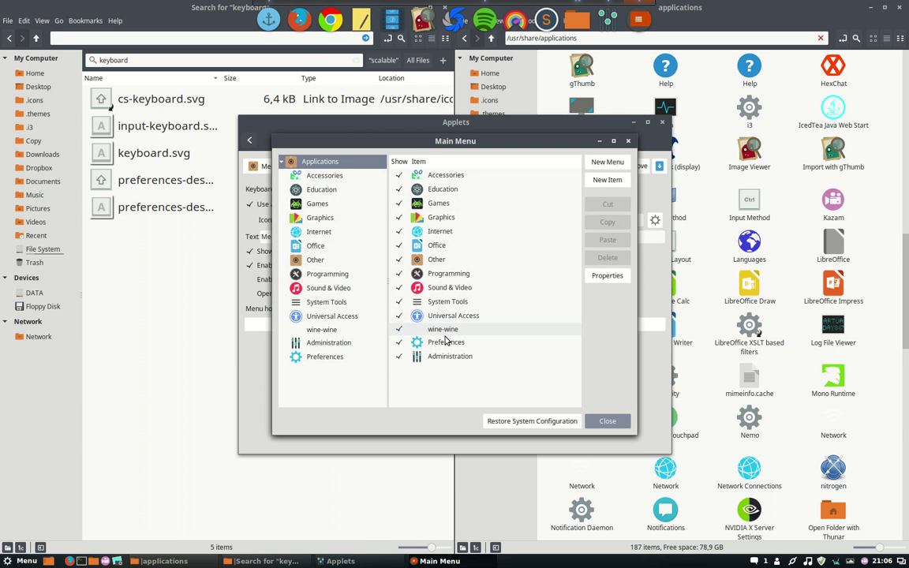
Hide the Welcome Screen entry in the menu editor's Preferences category and close the editor and the applet settings
{"action": "left_click", "coordinate": [334, 360]}
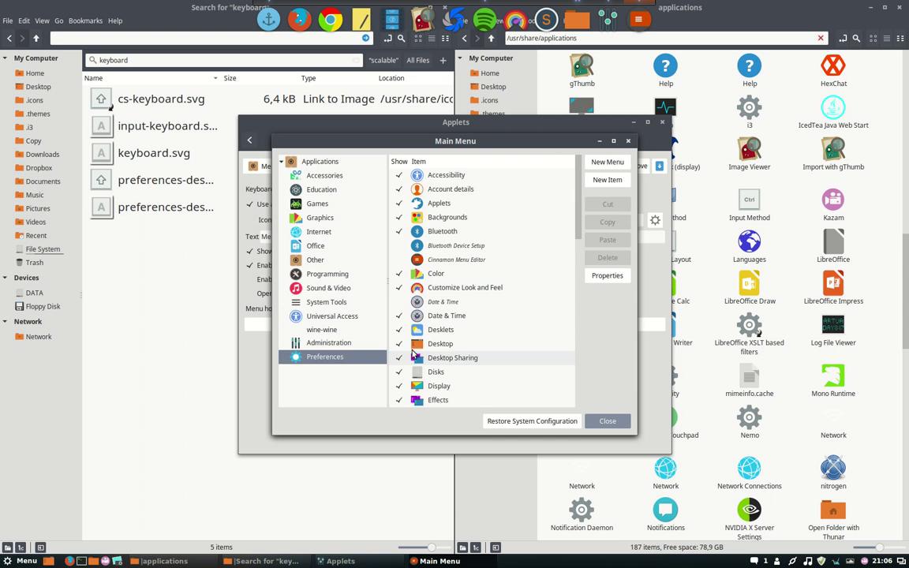
{"action": "scroll", "coordinate": [458, 346], "scroll_direction": "down", "scroll_amount": 5}
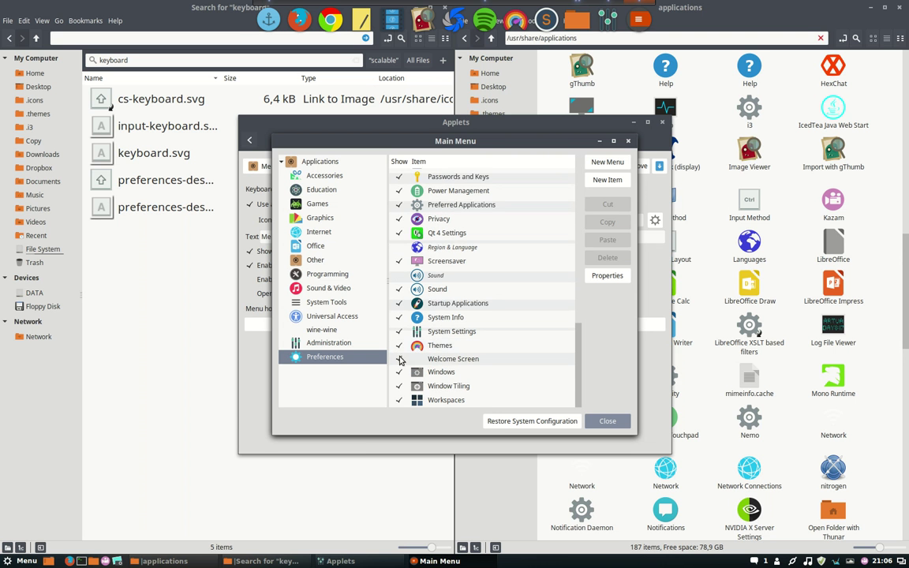
{"action": "left_click", "coordinate": [449, 359]}
{"action": "left_click", "coordinate": [607, 423]}
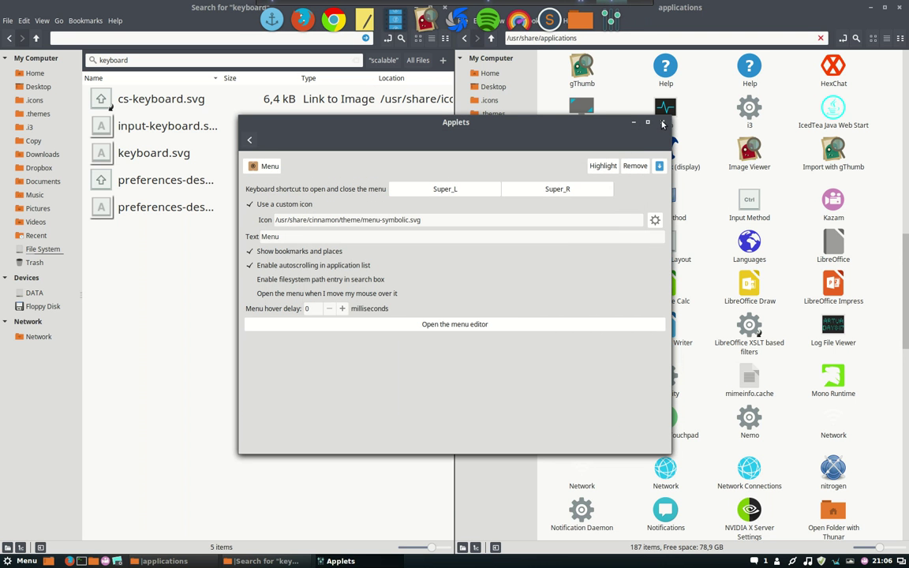
{"action": "key", "text": "alt+F4"}
Review the launcher icons across the entire All Applications list of the application menu
{"action": "left_click", "coordinate": [22, 562]}
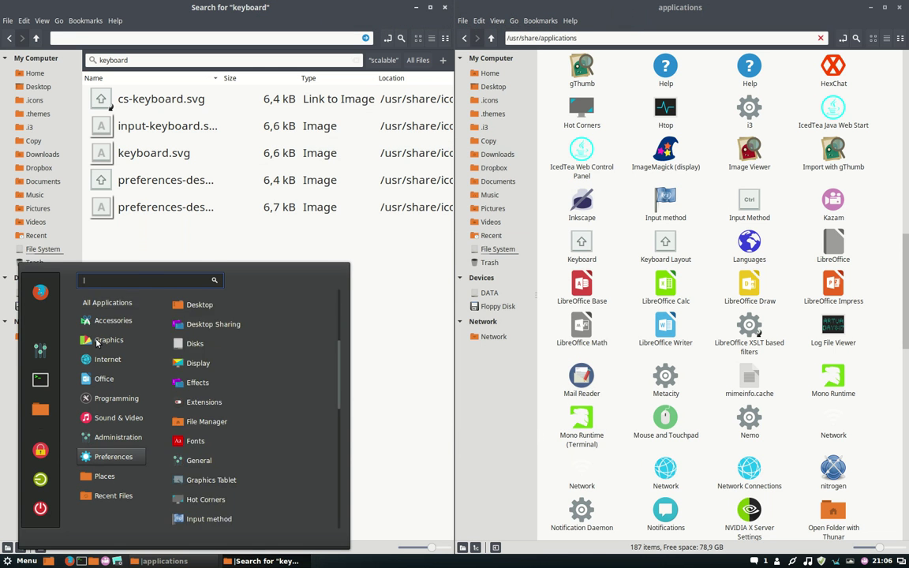
{"action": "scroll", "coordinate": [235, 324], "scroll_direction": "down", "scroll_amount": 3}
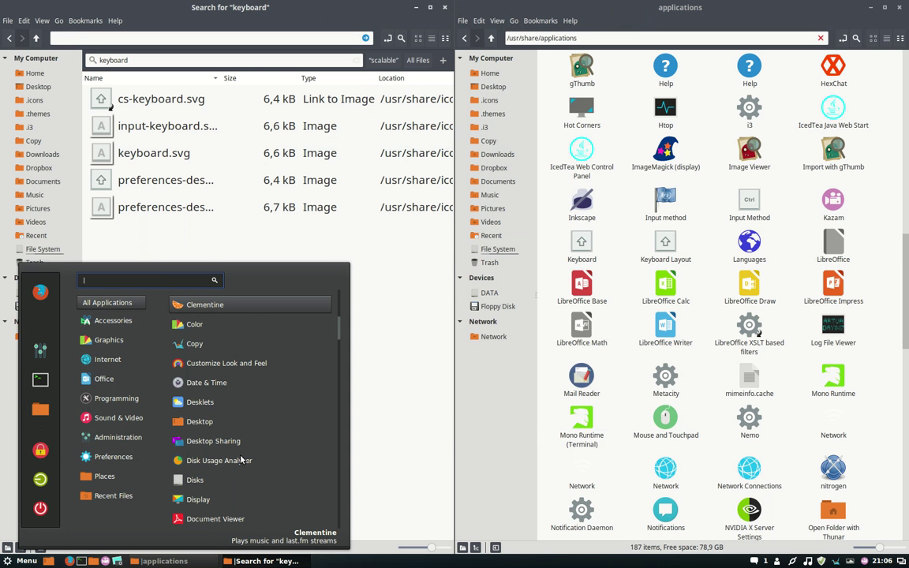
{"action": "scroll", "coordinate": [243, 460], "scroll_direction": "down", "scroll_amount": 10}
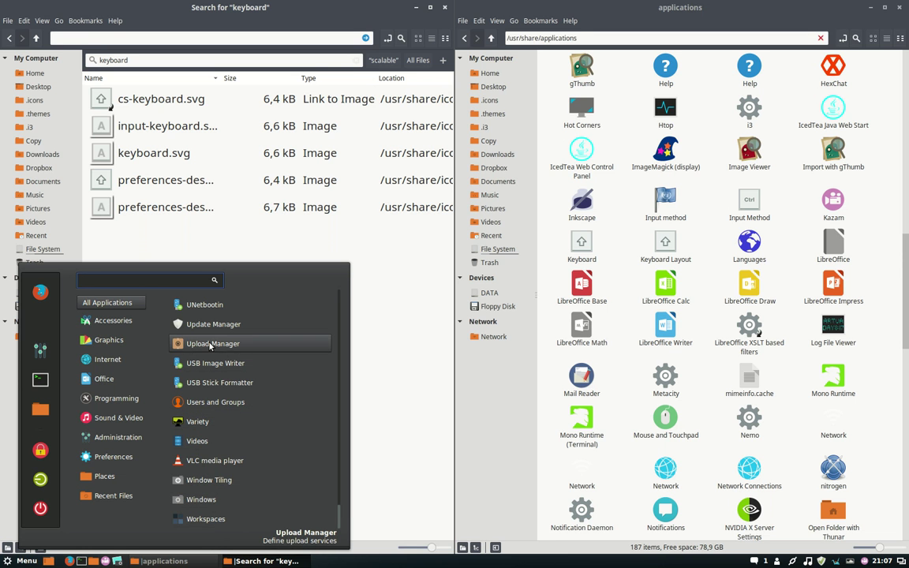
{"action": "scroll", "coordinate": [206, 352], "scroll_direction": "up", "scroll_amount": 1}
{"action": "scroll", "coordinate": [205, 356], "scroll_direction": "up", "scroll_amount": 3}
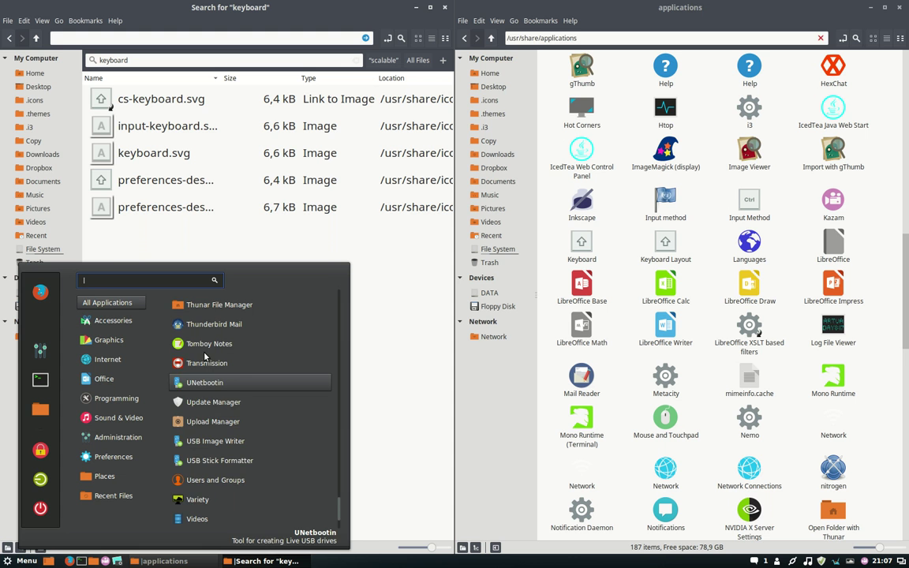
{"action": "scroll", "coordinate": [205, 356], "scroll_direction": "up", "scroll_amount": 2}
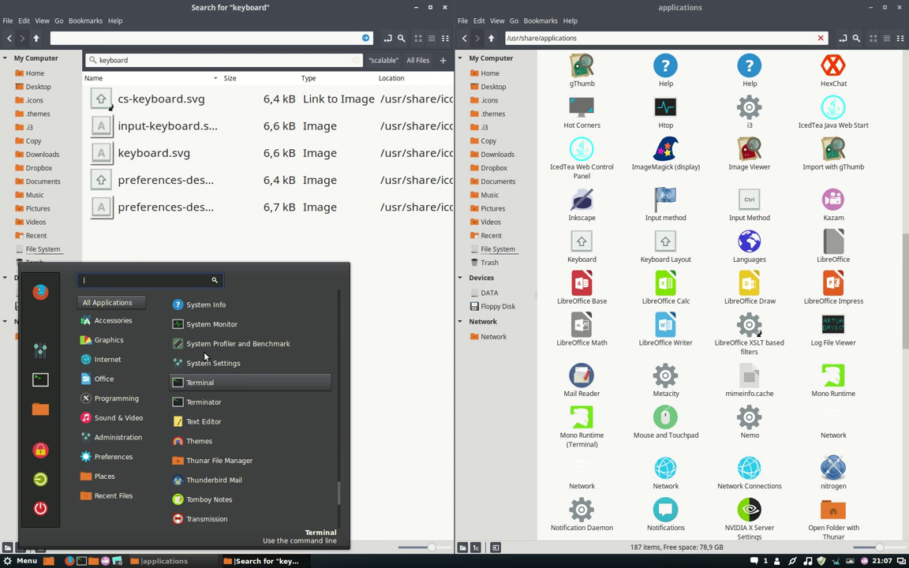
{"action": "scroll", "coordinate": [204, 356], "scroll_direction": "up", "scroll_amount": 2}
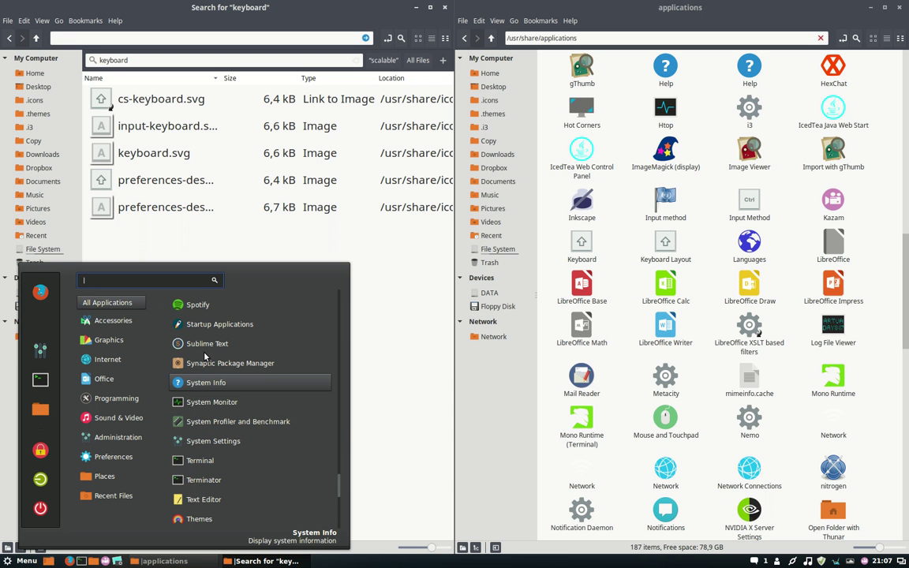
{"action": "scroll", "coordinate": [205, 356], "scroll_direction": "up", "scroll_amount": 2}
{"action": "scroll", "coordinate": [205, 356], "scroll_direction": "up", "scroll_amount": 1}
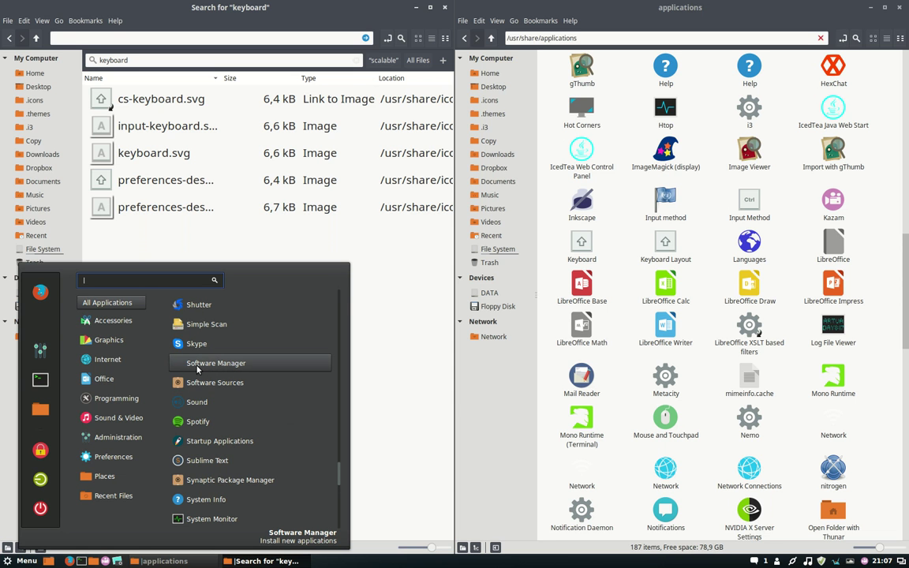
{"action": "scroll", "coordinate": [197, 369], "scroll_direction": "up", "scroll_amount": 4}
{"action": "scroll", "coordinate": [198, 369], "scroll_direction": "up", "scroll_amount": 4}
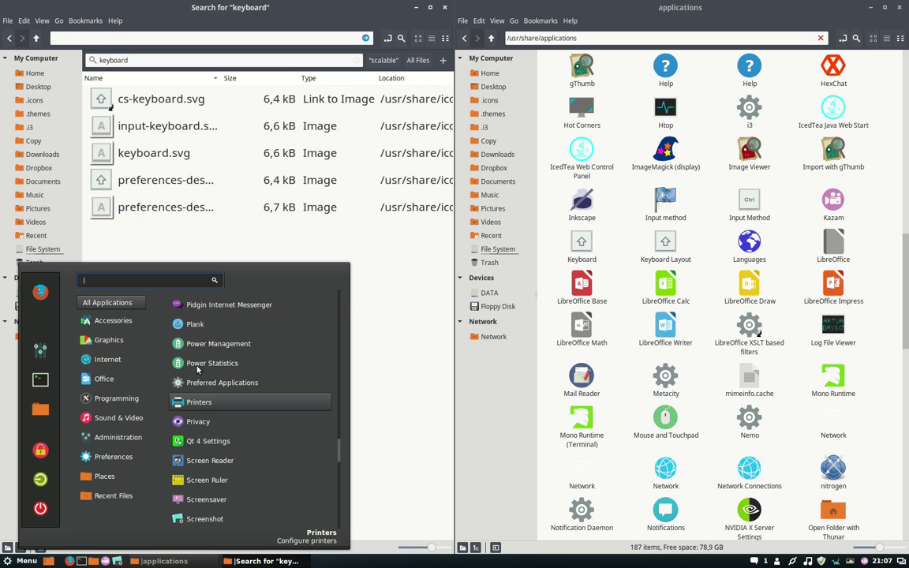
{"action": "scroll", "coordinate": [198, 369], "scroll_direction": "up", "scroll_amount": 6}
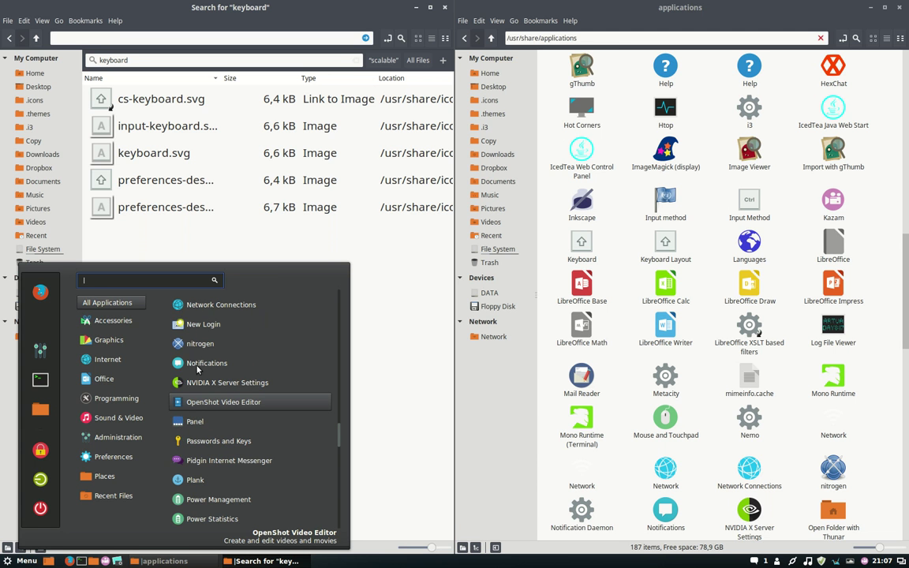
{"action": "scroll", "coordinate": [197, 369], "scroll_direction": "up", "scroll_amount": 4}
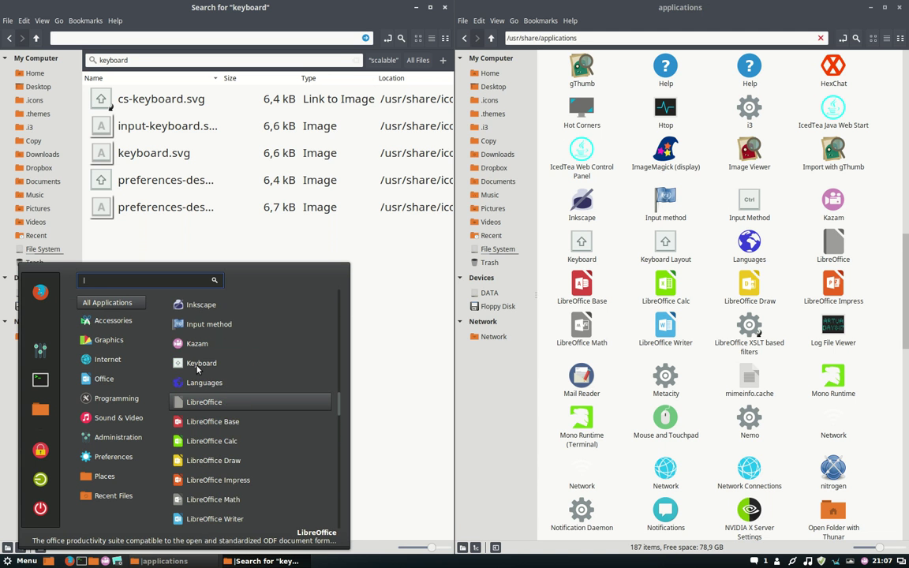
{"action": "scroll", "coordinate": [197, 368], "scroll_direction": "up", "scroll_amount": 4}
{"action": "scroll", "coordinate": [197, 369], "scroll_direction": "up", "scroll_amount": 6}
{"action": "scroll", "coordinate": [197, 368], "scroll_direction": "up", "scroll_amount": 6}
{"action": "scroll", "coordinate": [197, 369], "scroll_direction": "up", "scroll_amount": 7}
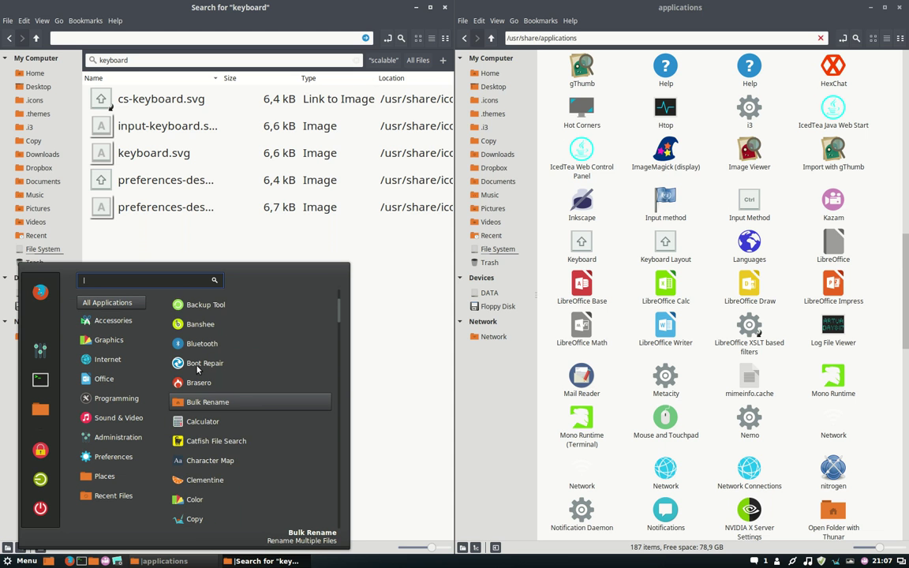
{"action": "scroll", "coordinate": [197, 368], "scroll_direction": "up", "scroll_amount": 3}
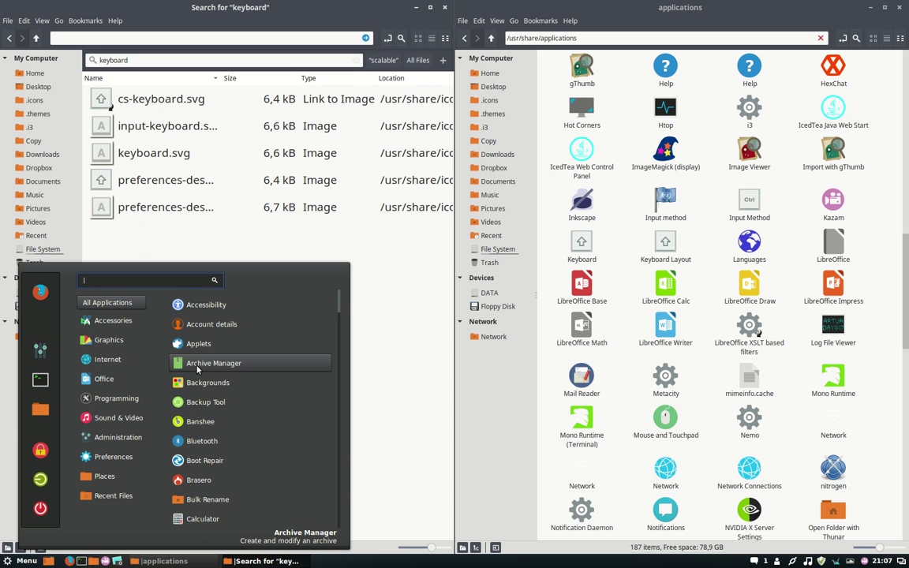
Inspect the icons of all sections in System Settings and close the window
{"action": "left_click", "coordinate": [37, 353]}
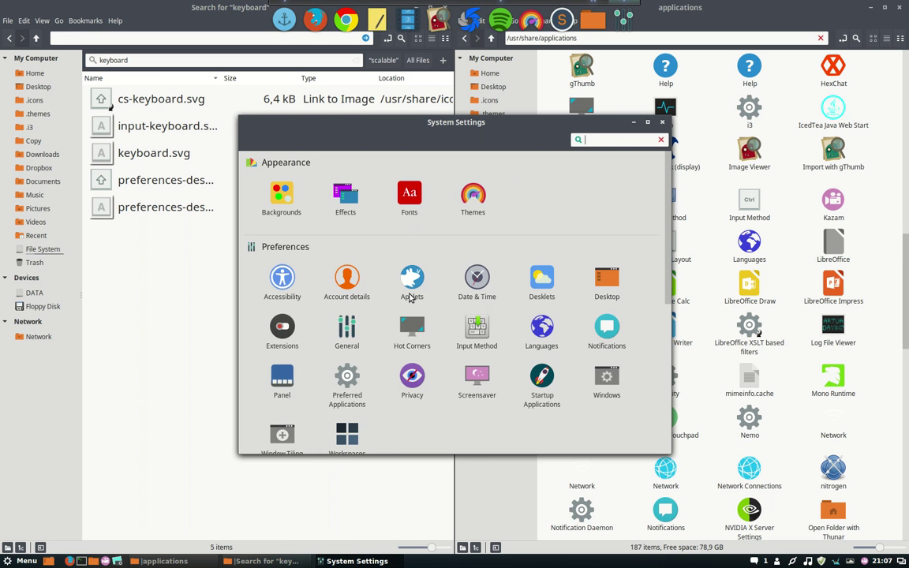
{"action": "scroll", "coordinate": [416, 382], "scroll_direction": "down", "scroll_amount": 5}
{"action": "scroll", "coordinate": [417, 381], "scroll_direction": "down", "scroll_amount": 1}
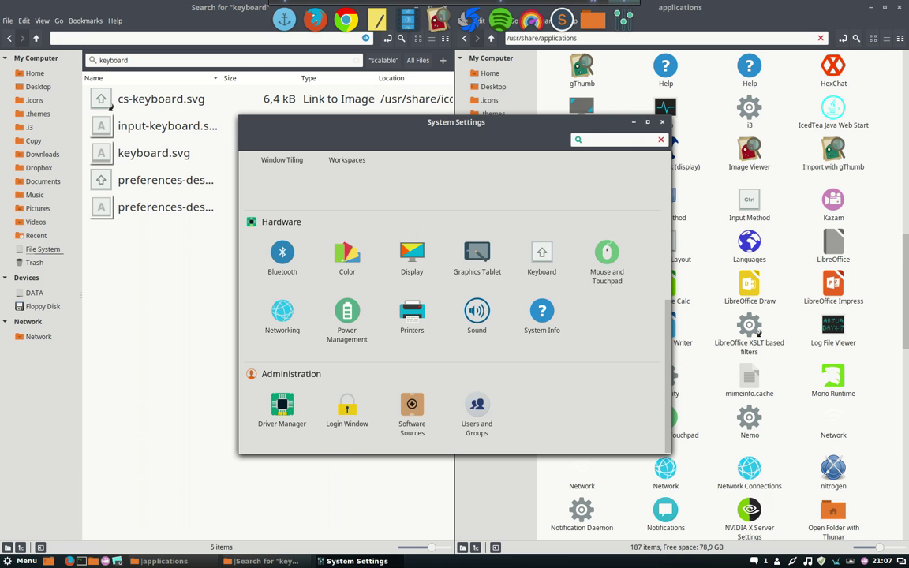
{"action": "scroll", "coordinate": [455, 300], "scroll_direction": "up", "scroll_amount": 7}
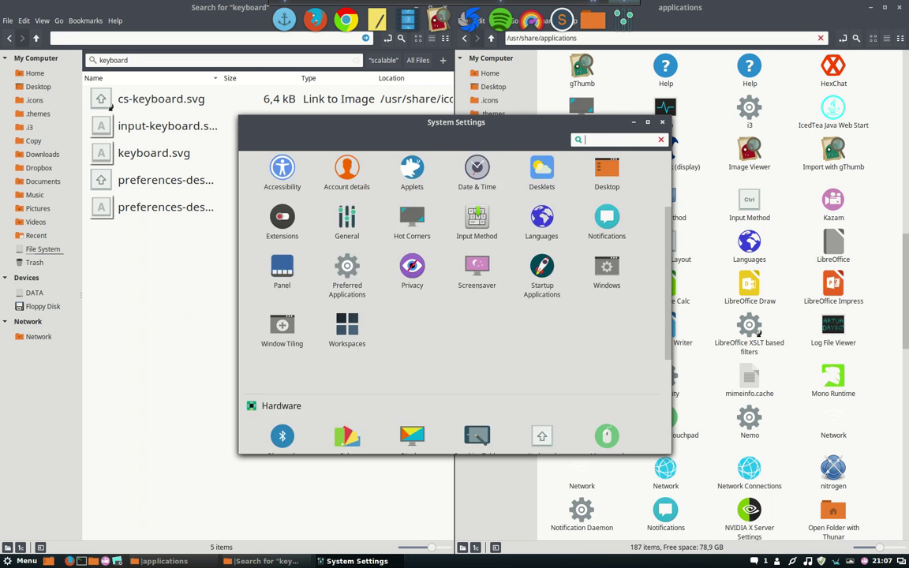
{"action": "scroll", "coordinate": [477, 326], "scroll_direction": "up", "scroll_amount": 1}
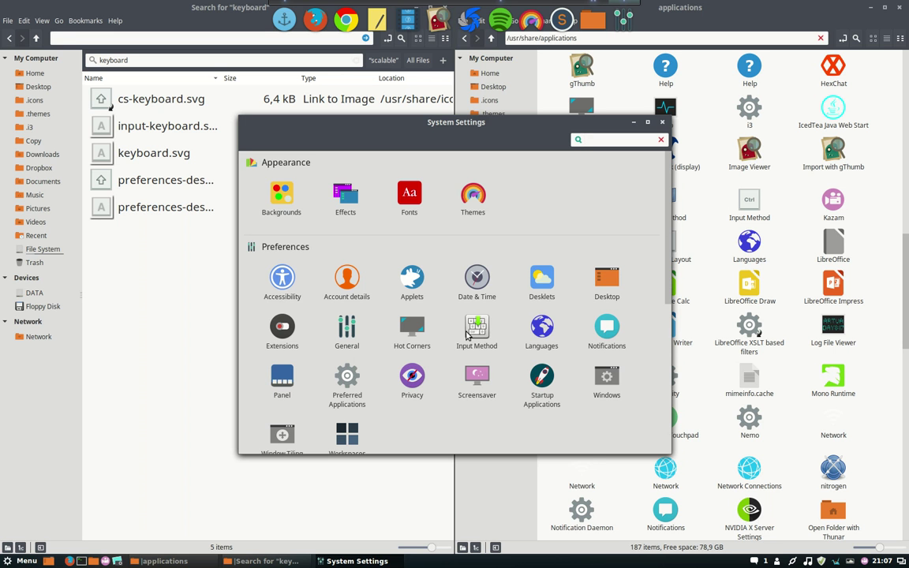
{"action": "left_click", "coordinate": [663, 122]}
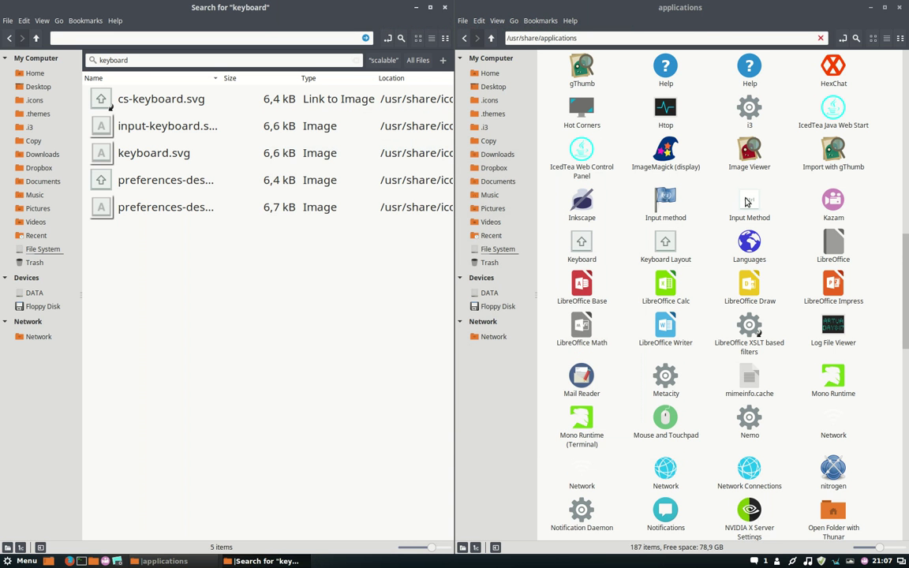
Open the Input Method launcher file in Sublime Text and copy its Icon value, input-keyboard, for comparison with the theme's keyboard icons
{"action": "left_click", "coordinate": [747, 202]}
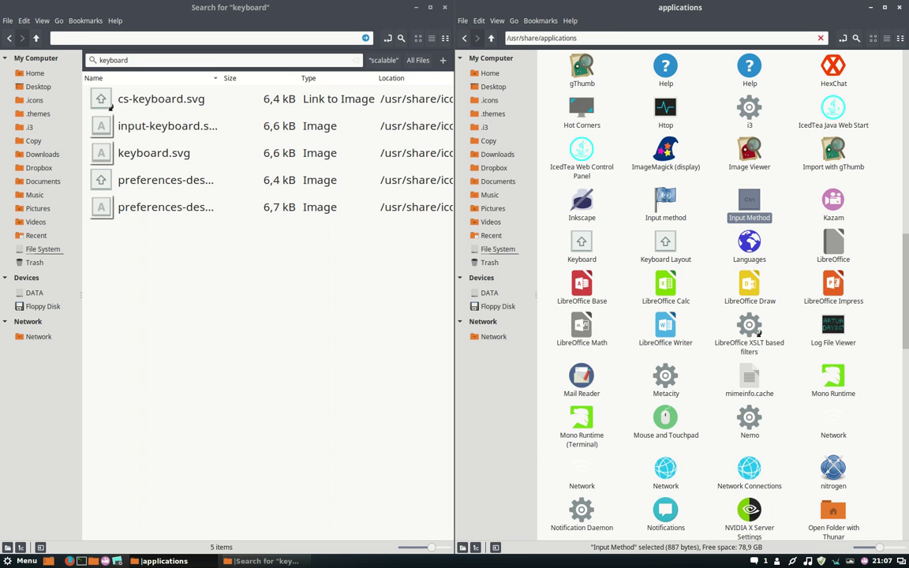
{"action": "right_click", "coordinate": [751, 201]}
{"action": "mouse_move", "coordinate": [816, 224]}
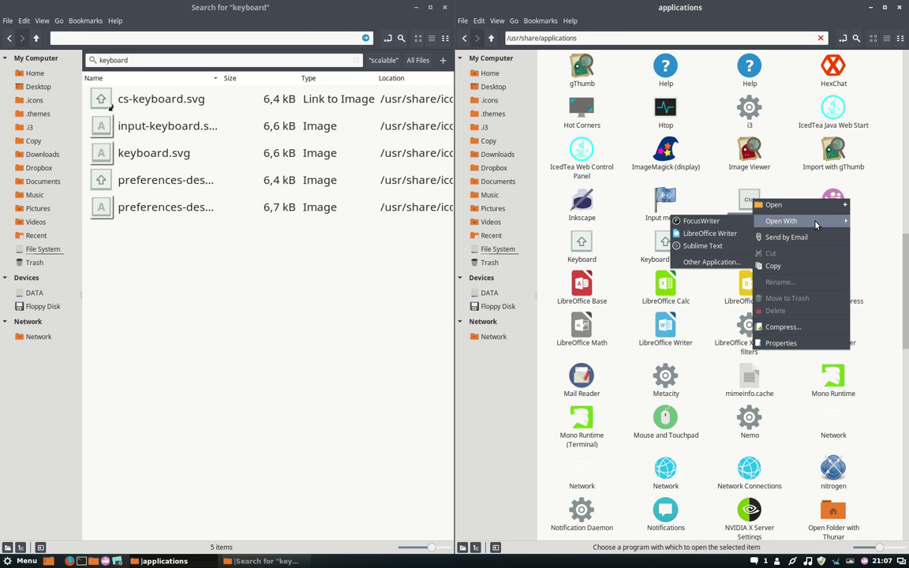
{"action": "left_click", "coordinate": [701, 245]}
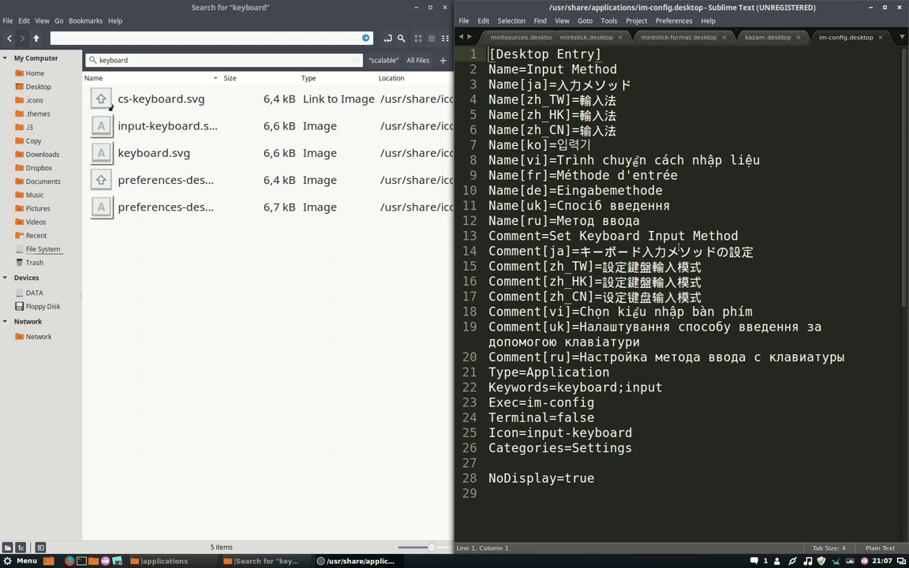
{"action": "left_click_drag", "start_coordinate": [526, 433], "coordinate": [632, 433]}
{"action": "key", "text": "ctrl+c"}
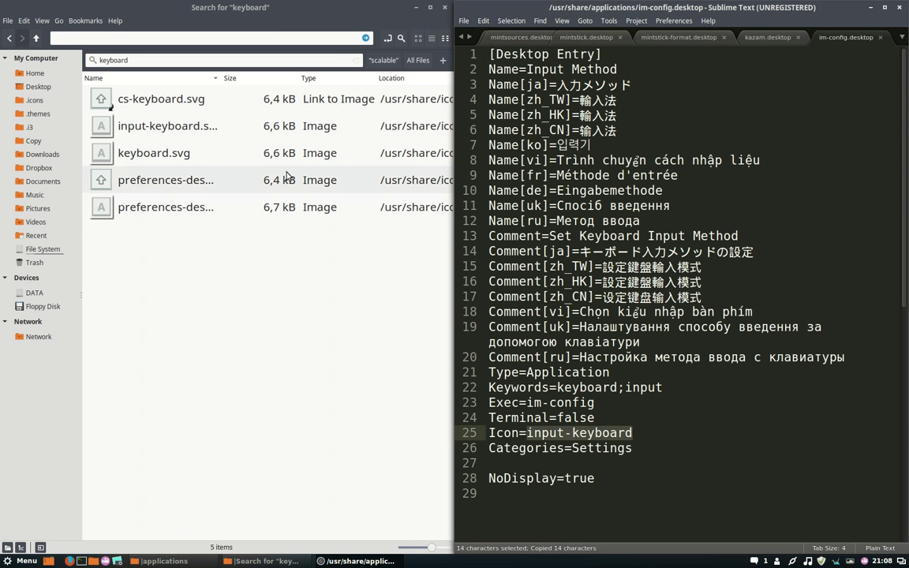
{"action": "left_click", "coordinate": [134, 60]}
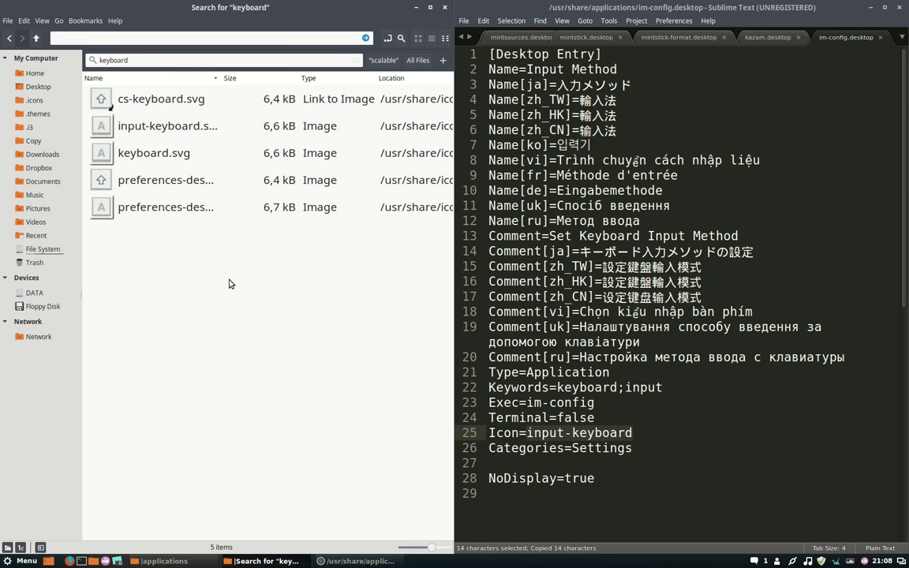
Close all launcher files open in Sublime Text
{"action": "left_click", "coordinate": [464, 22]}
{"action": "left_click", "coordinate": [442, 189]}
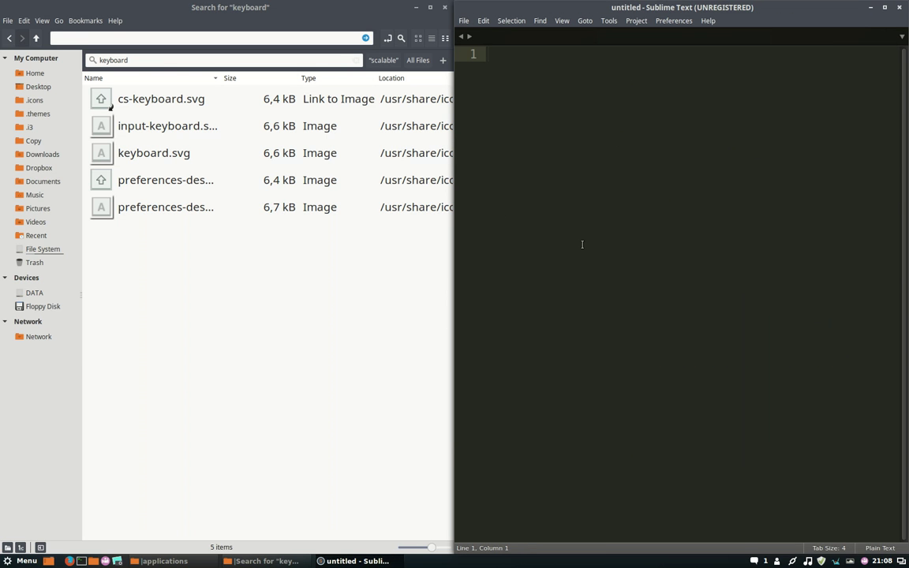
{"action": "left_click", "coordinate": [865, 561]}
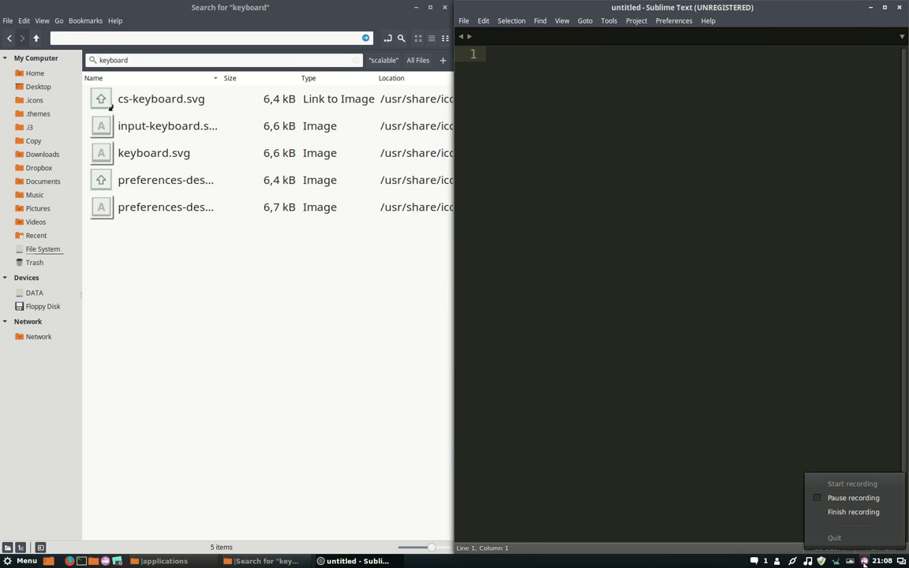